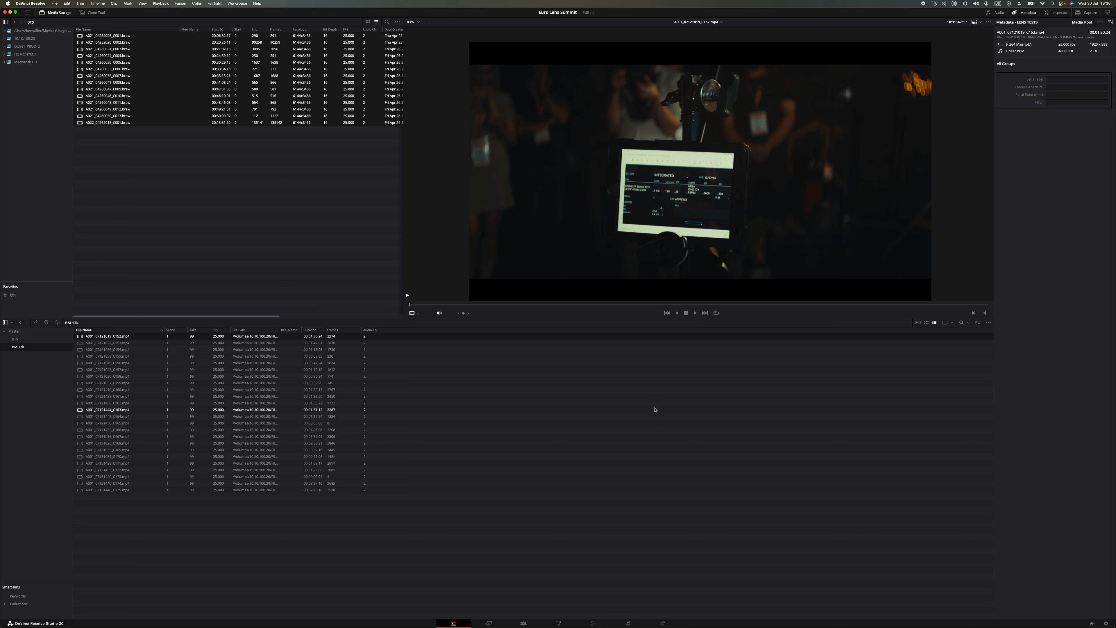
Step: Open the user metadata preferences and load the LENS TESTS preset for editing
scroll(408, 221, up, 1)
click(30, 3)
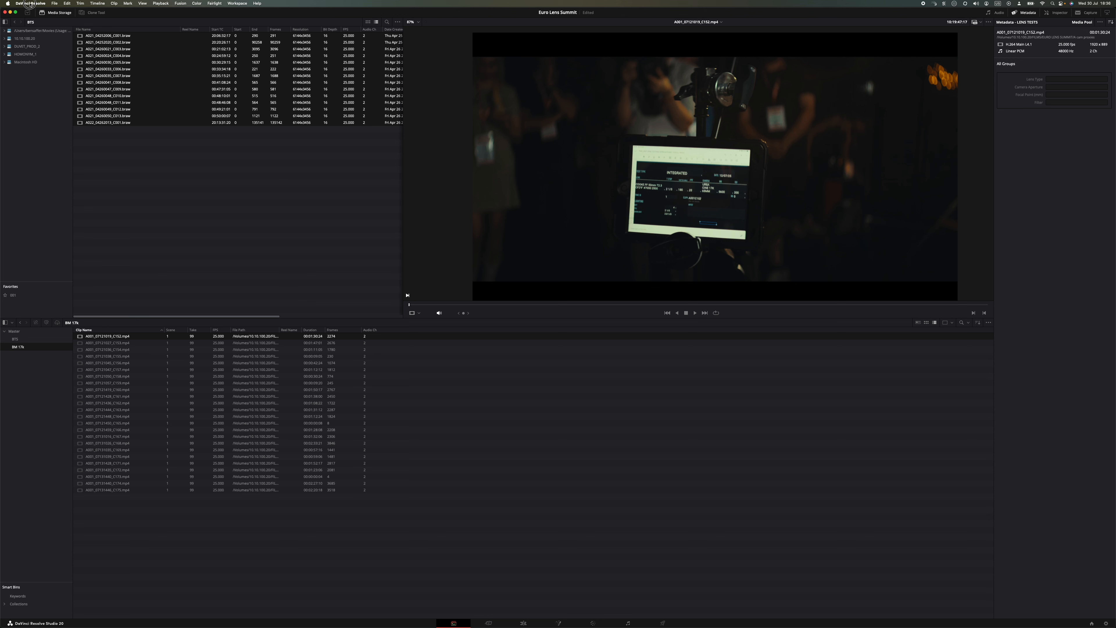
click(31, 18)
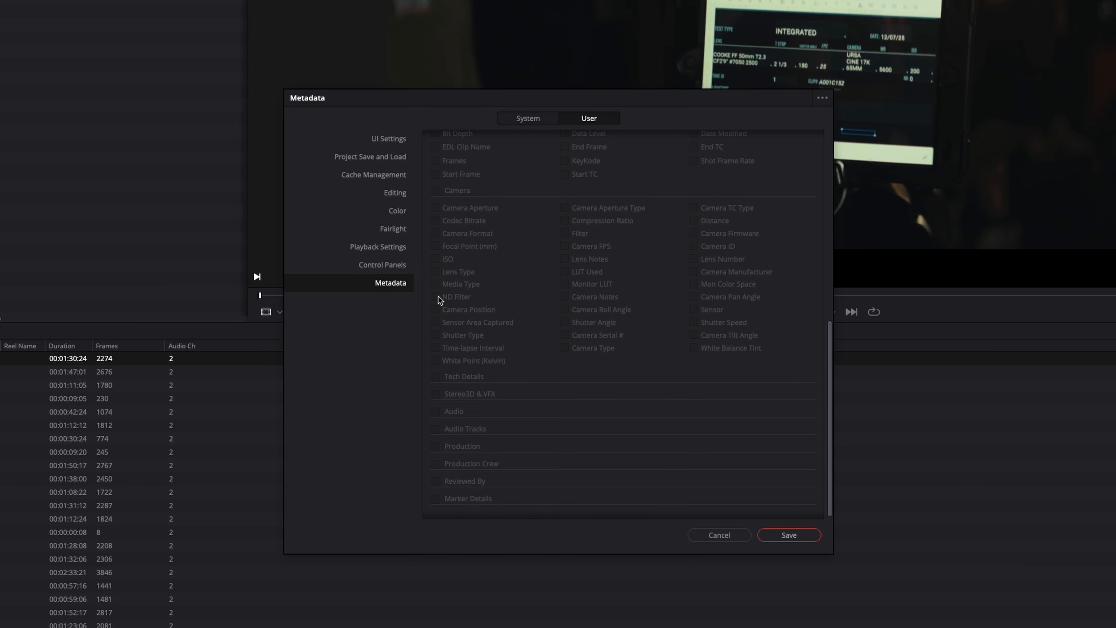
scroll(605, 373, up, 10)
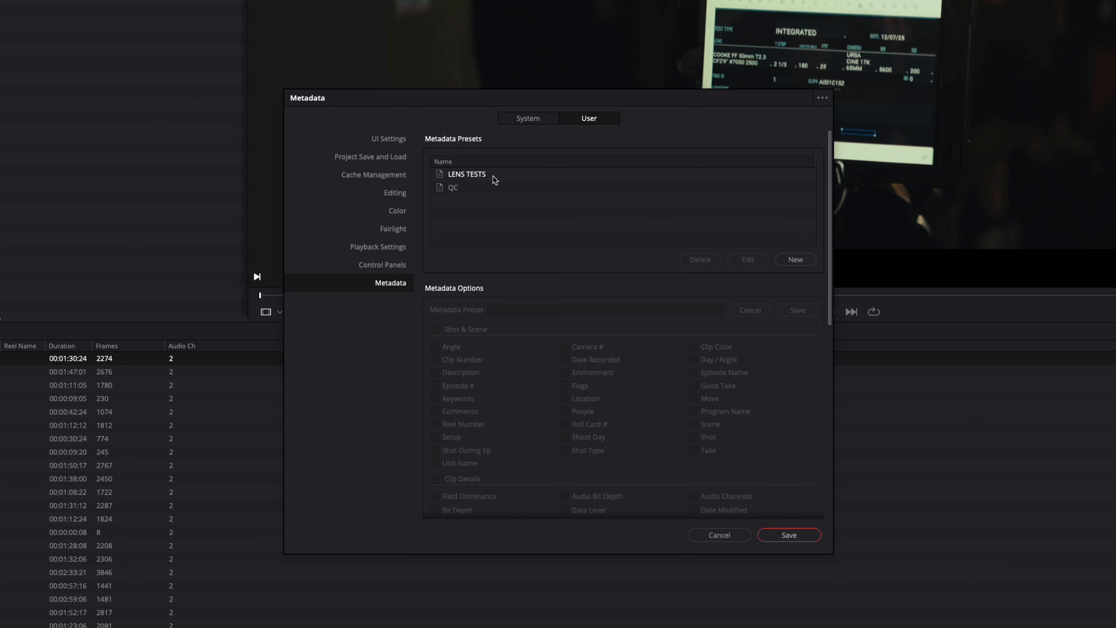
click(467, 178)
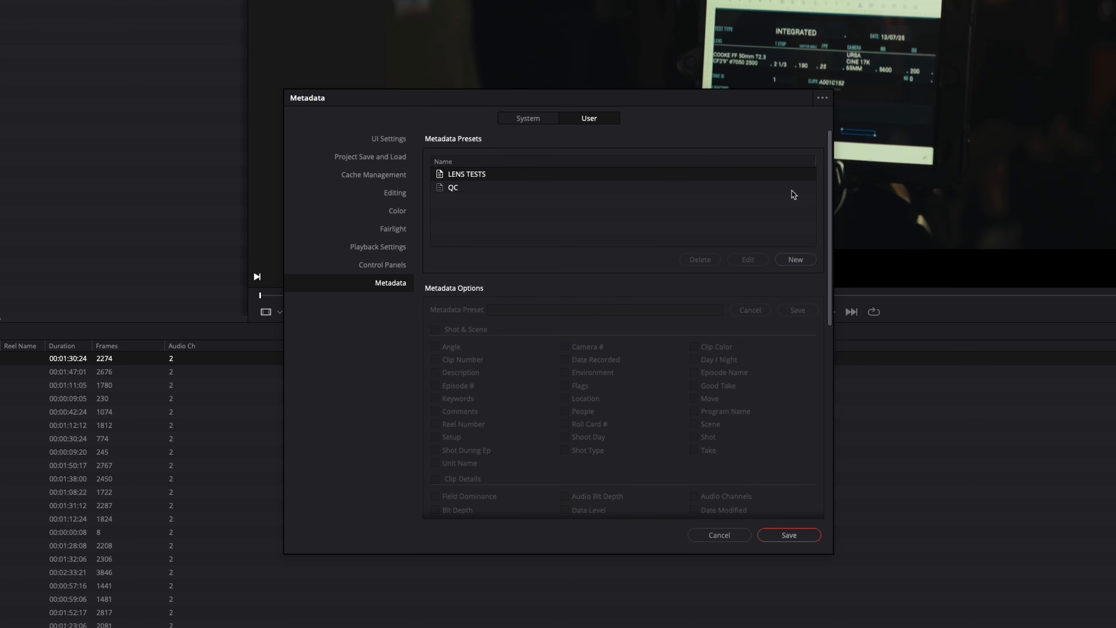
click(447, 186)
click(448, 176)
click(748, 259)
Step: Review which Camera fields the LENS TESTS preset includes, and save the preferences to close them
scroll(553, 383, down, 10)
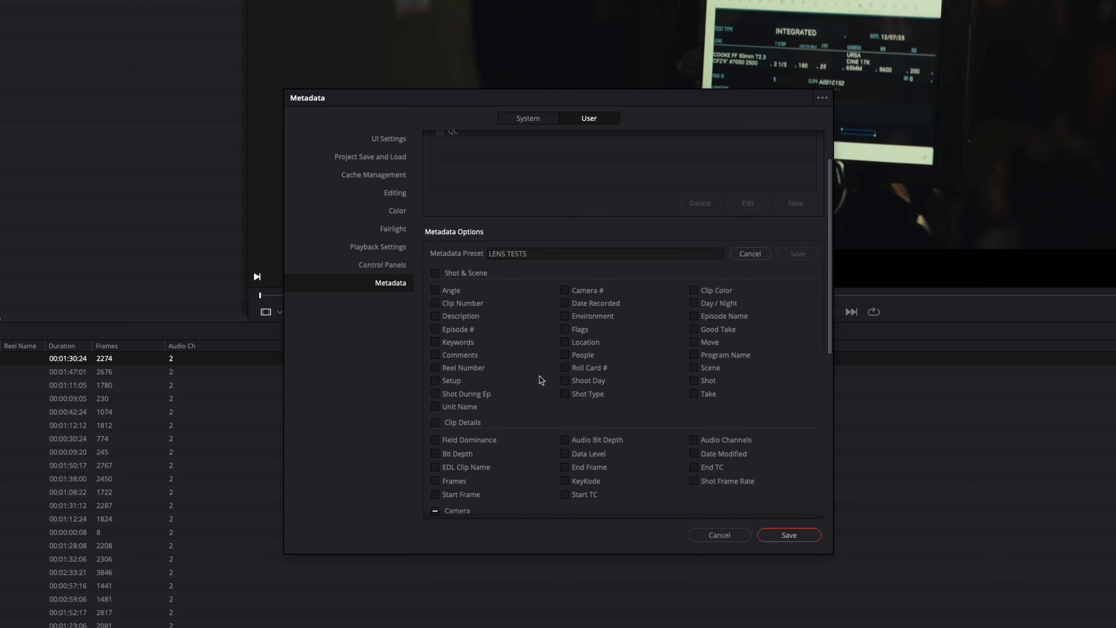
scroll(513, 329, up, 2)
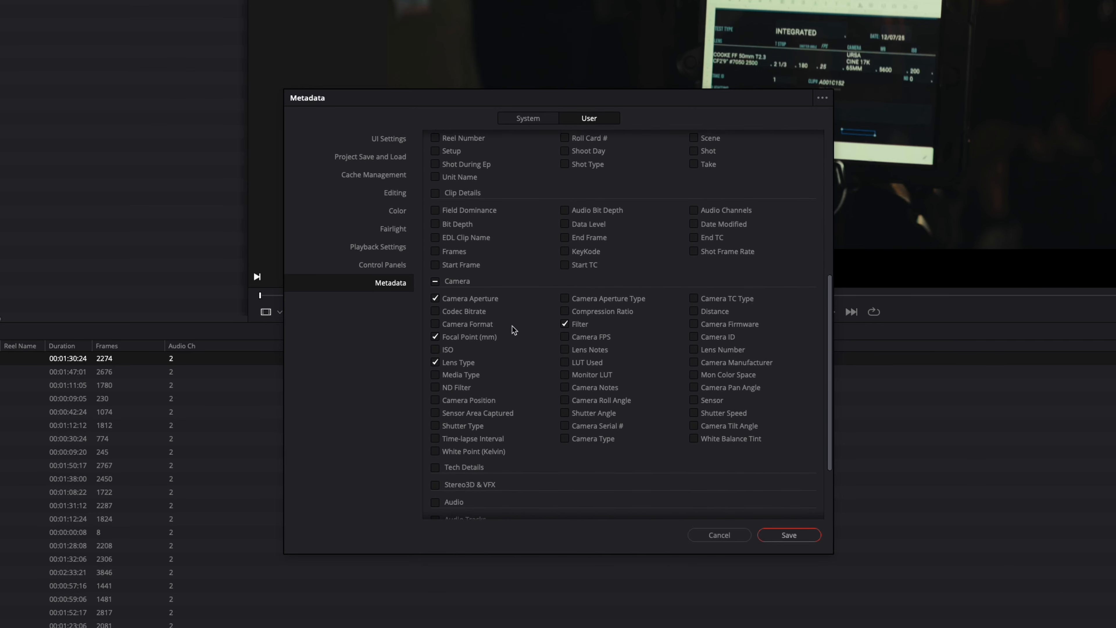
scroll(509, 335, down, 3)
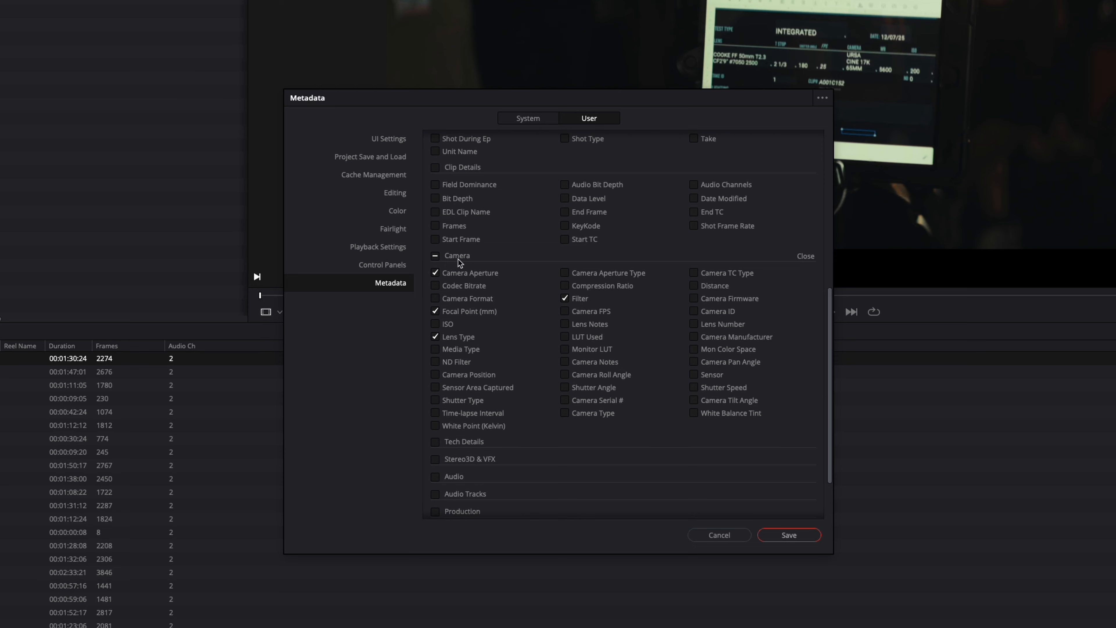
click(804, 257)
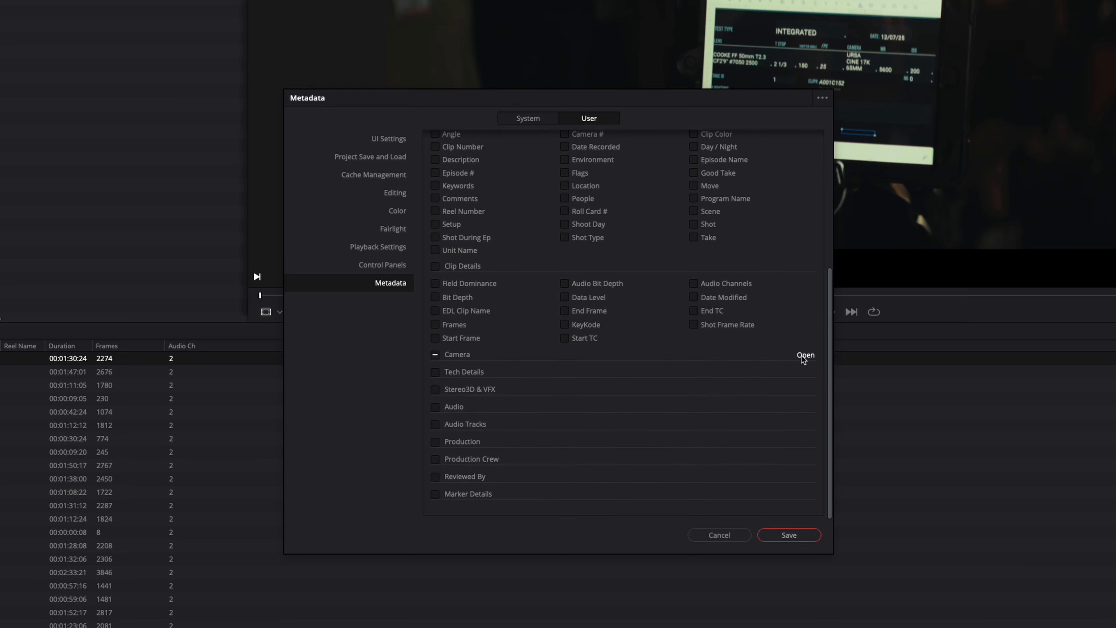
click(805, 355)
scroll(804, 356, down, 3)
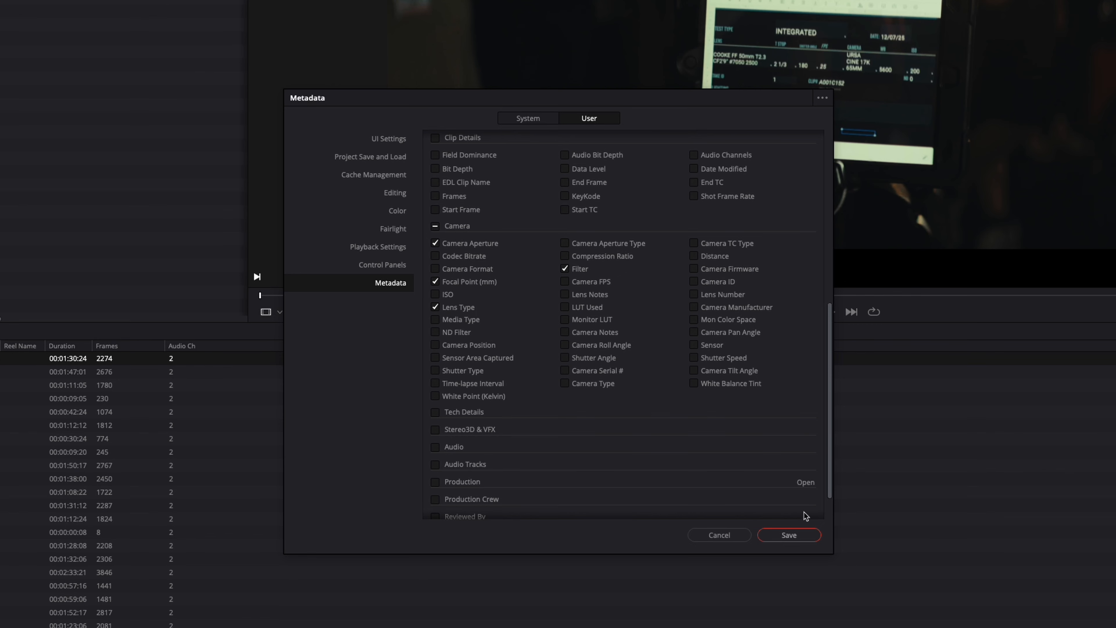
scroll(614, 332, up, 10)
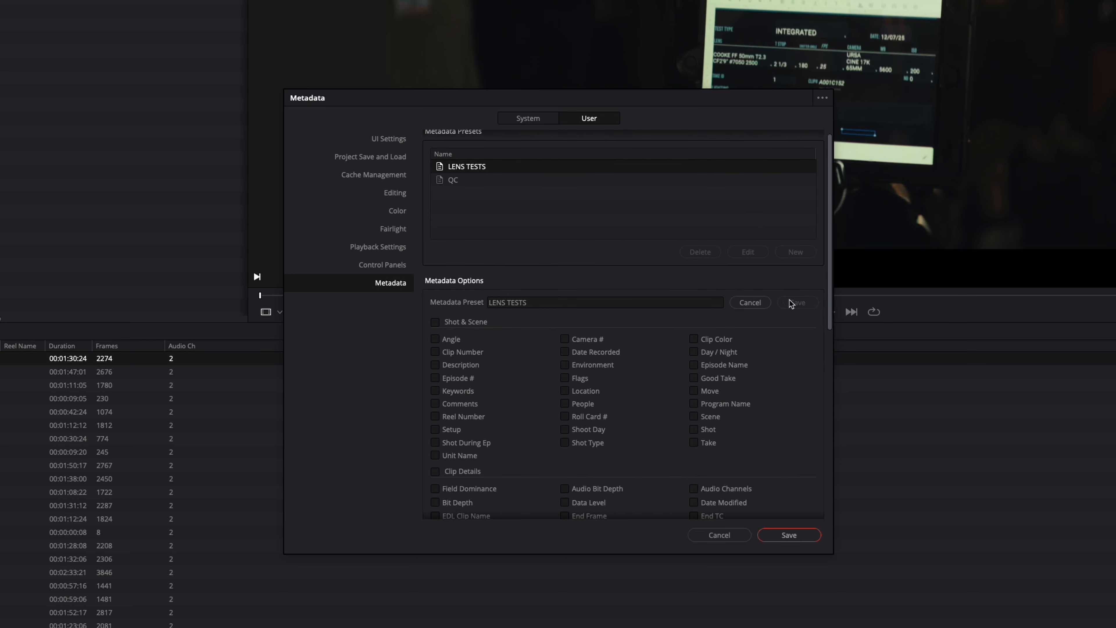
click(787, 538)
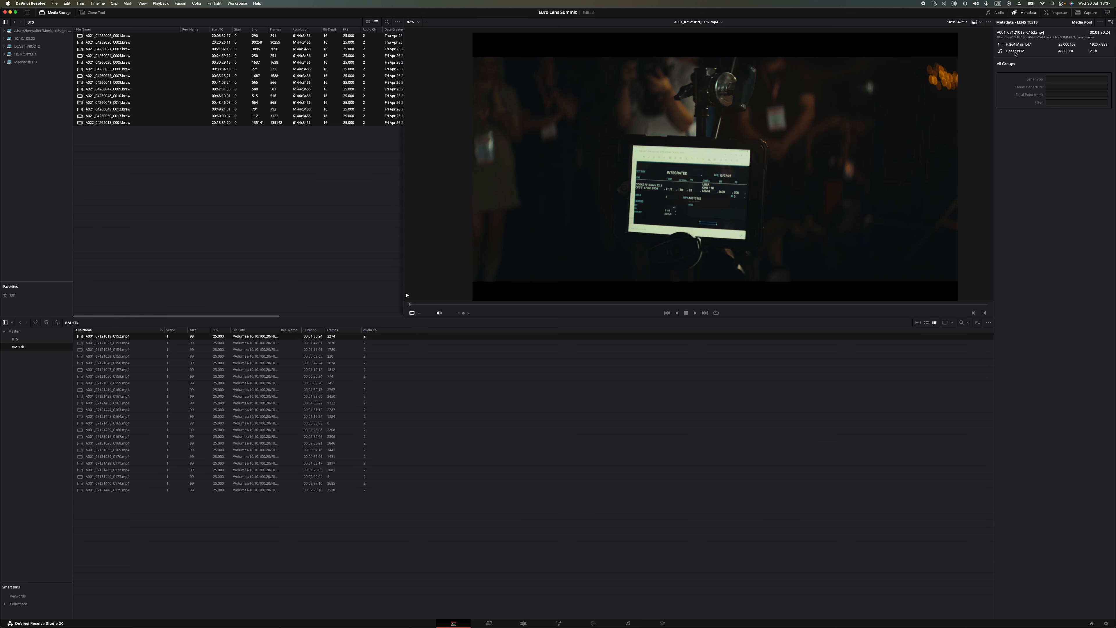
Step: Display the selected clip's metadata with the Default preset and look through all of its fields
click(1025, 13)
click(1026, 13)
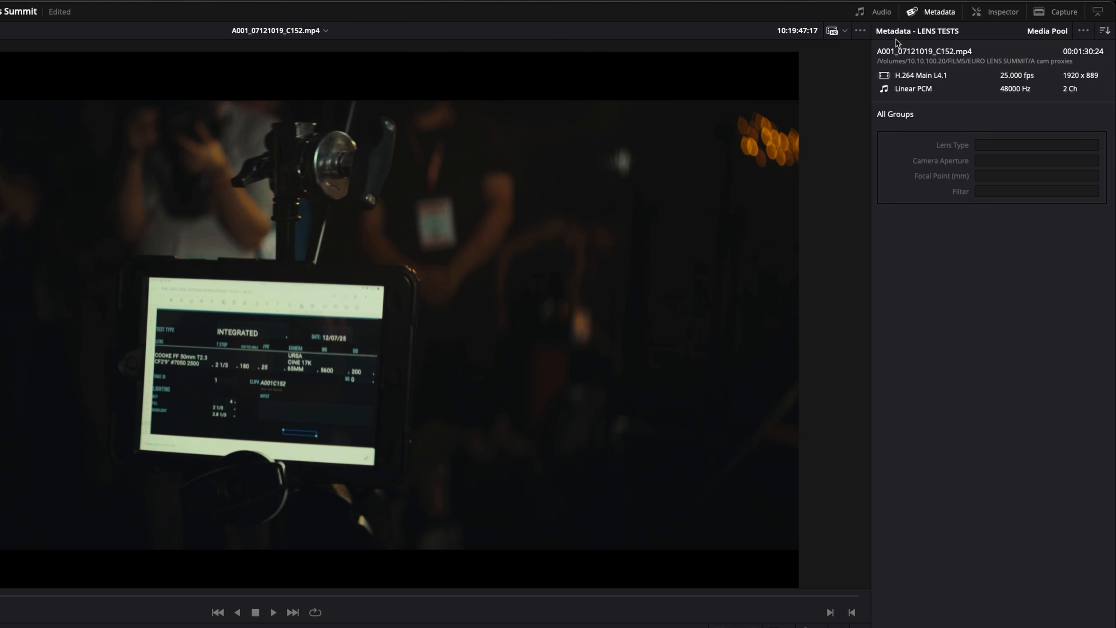
click(1083, 31)
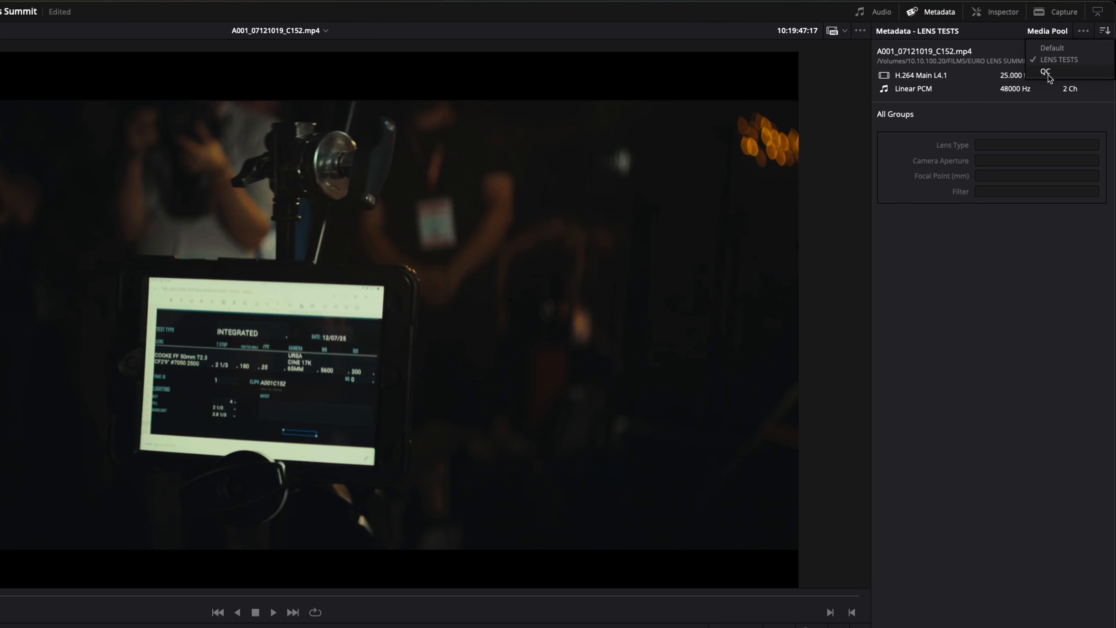
click(1051, 50)
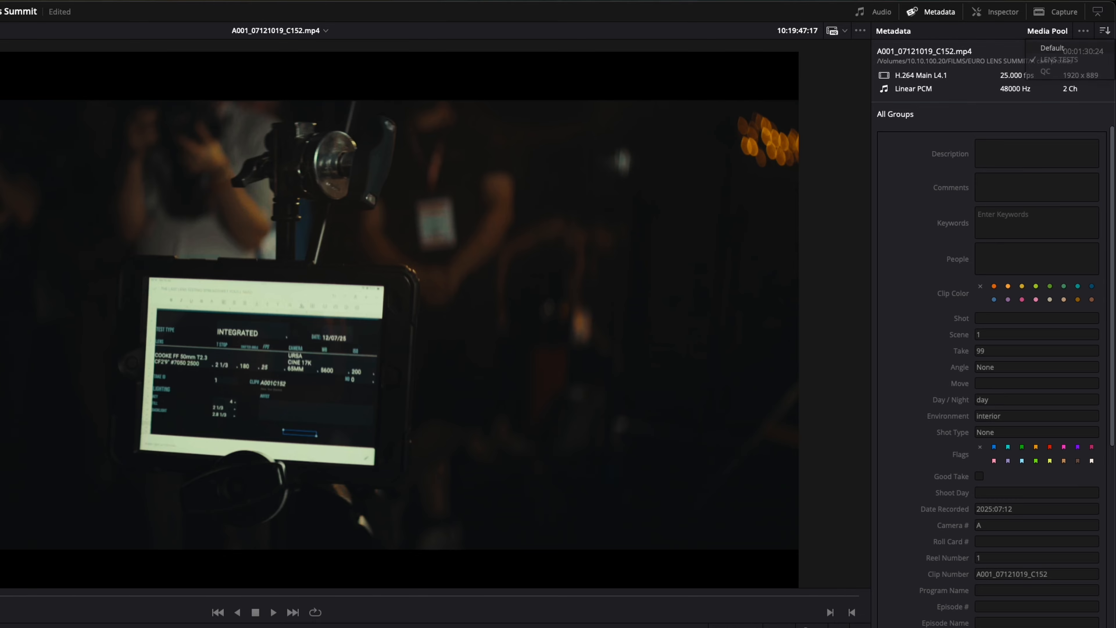
scroll(865, 405, down, 3)
scroll(729, 382, up, 4)
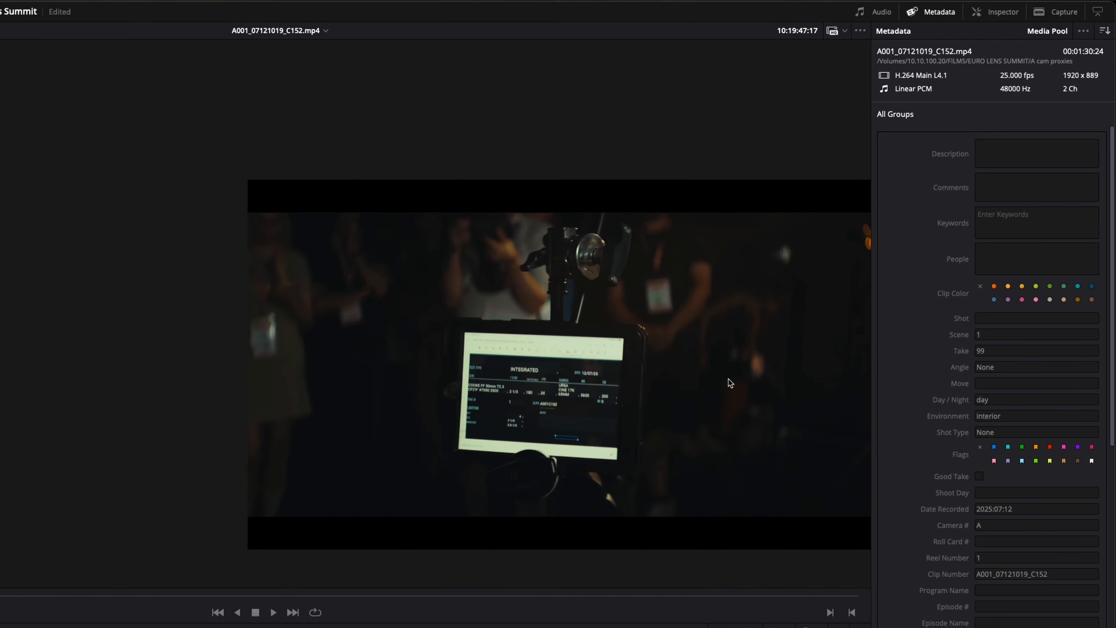
key(z)
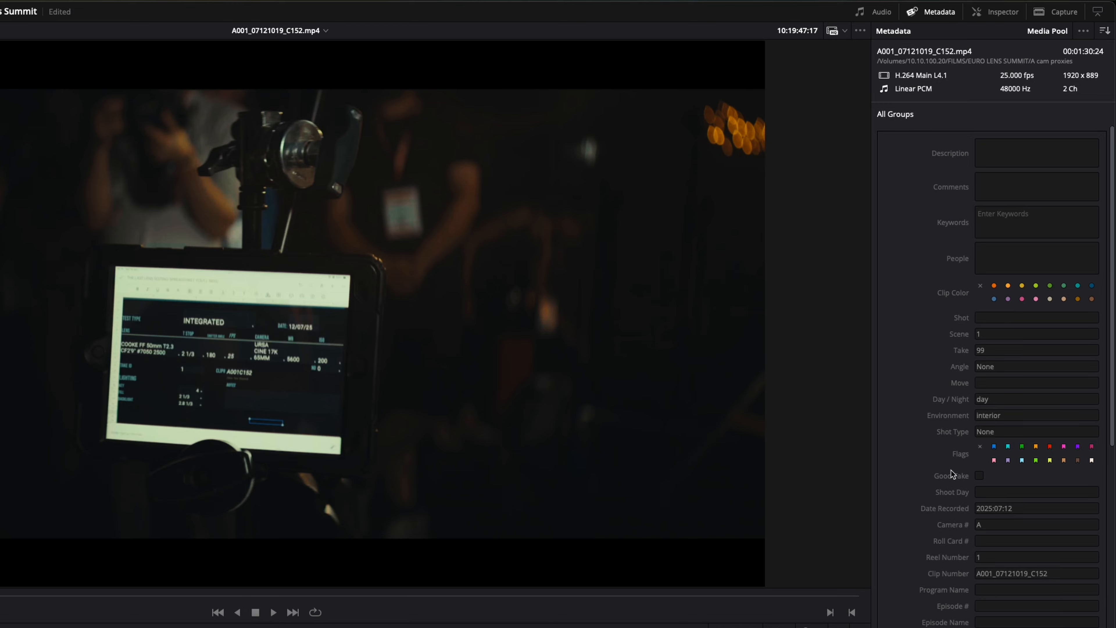
scroll(976, 470, down, 5)
scroll(978, 469, up, 5)
scroll(979, 473, down, 5)
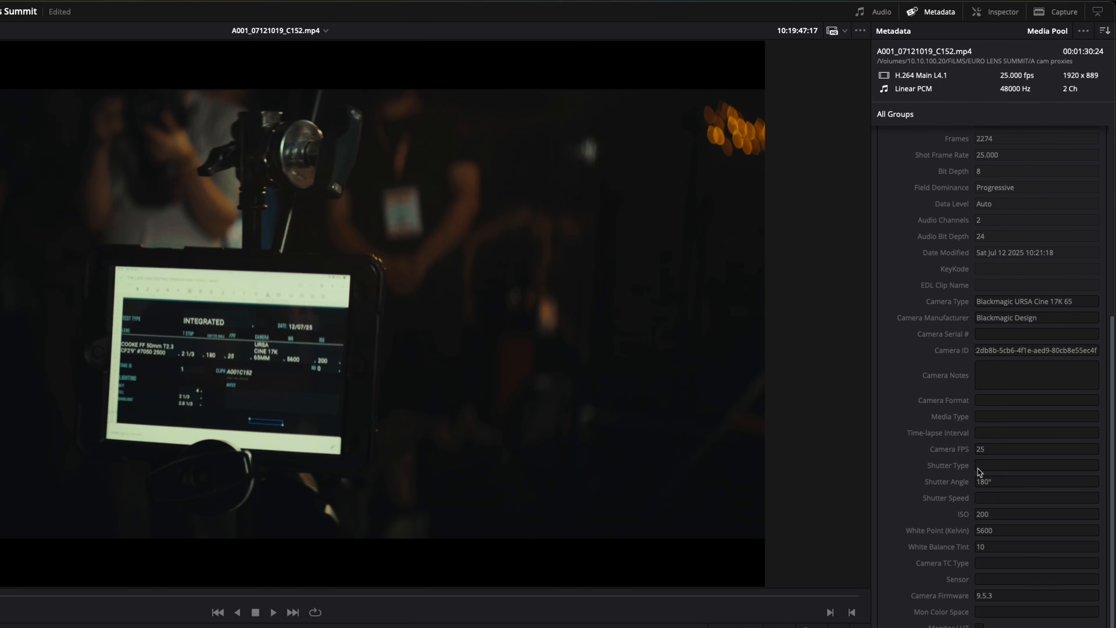
scroll(979, 473, up, 5)
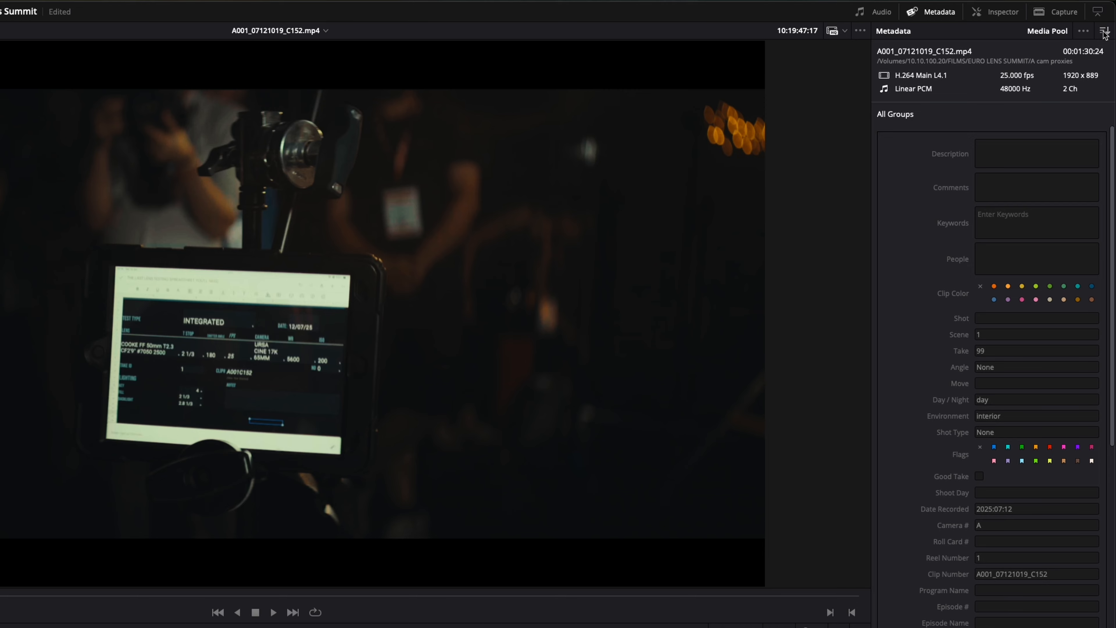
Step: Switch the clip's metadata display back to the LENS TESTS preset
click(1085, 32)
click(1058, 48)
click(1083, 31)
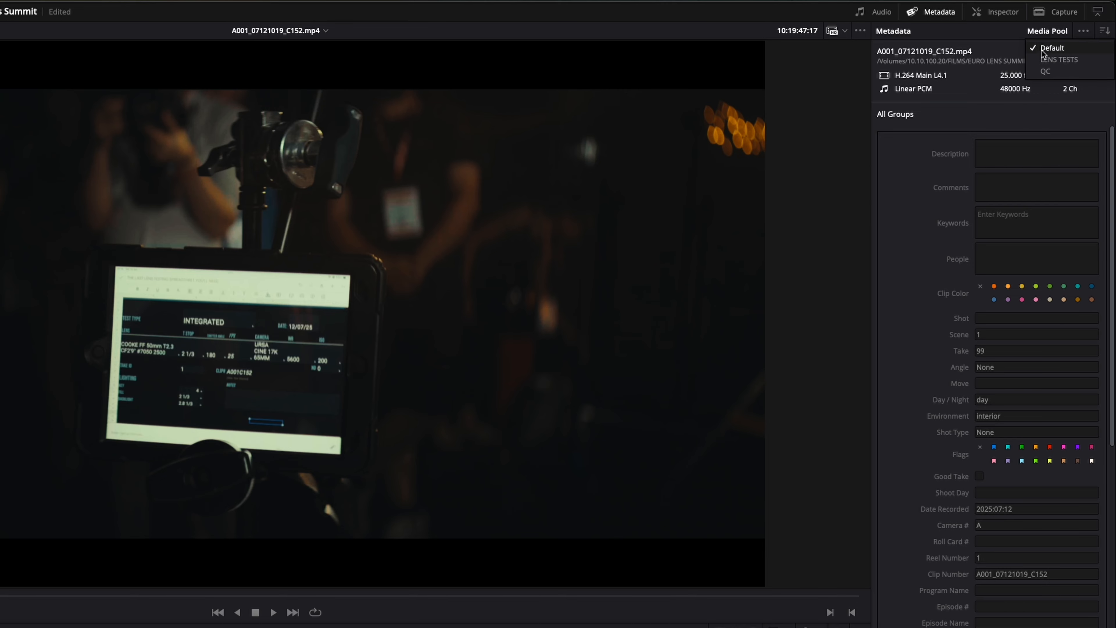
click(1053, 63)
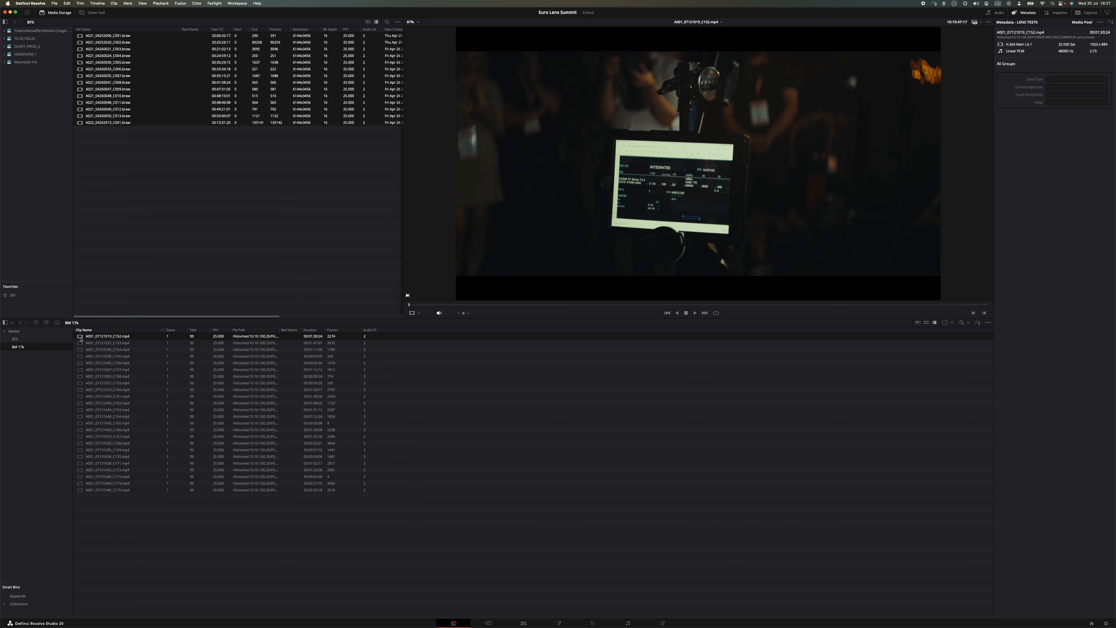
Step: Set the Lens Type of clip A001_07121019_C152.mp4 to COOKE PANCHRO FF, based on the slate in the frame
scroll(627, 210, up, 5)
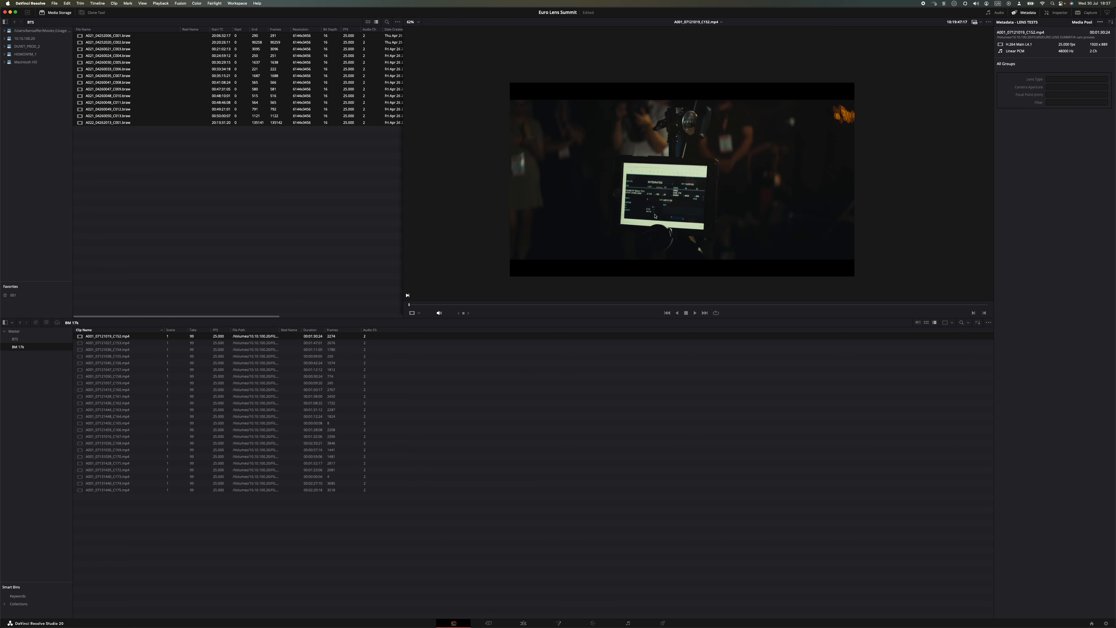
scroll(654, 216, down, 2)
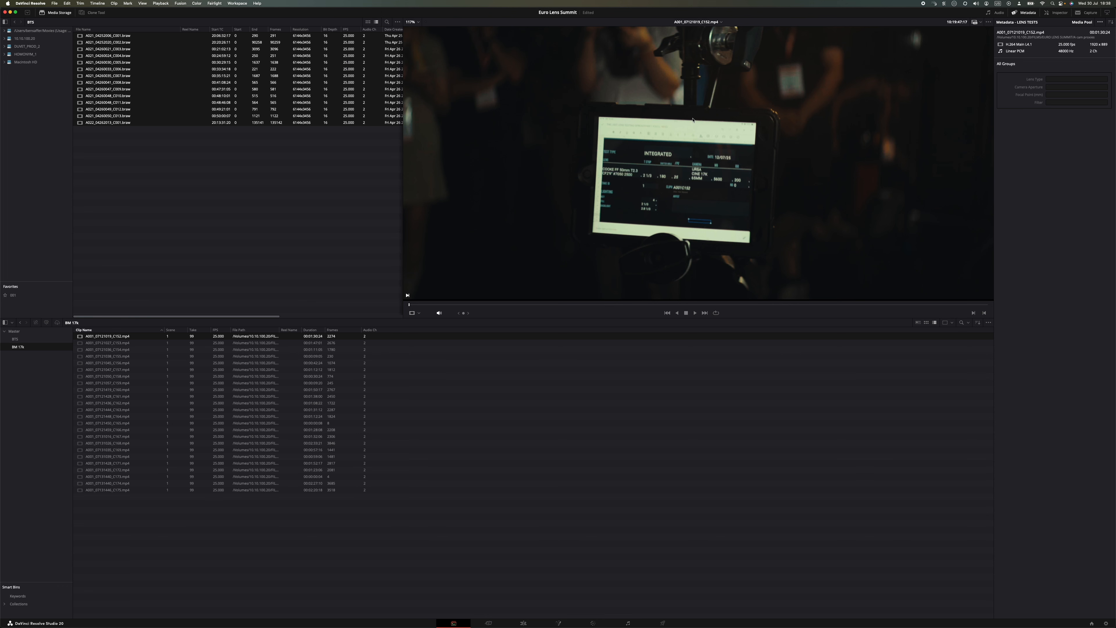
scroll(682, 167, down, 2)
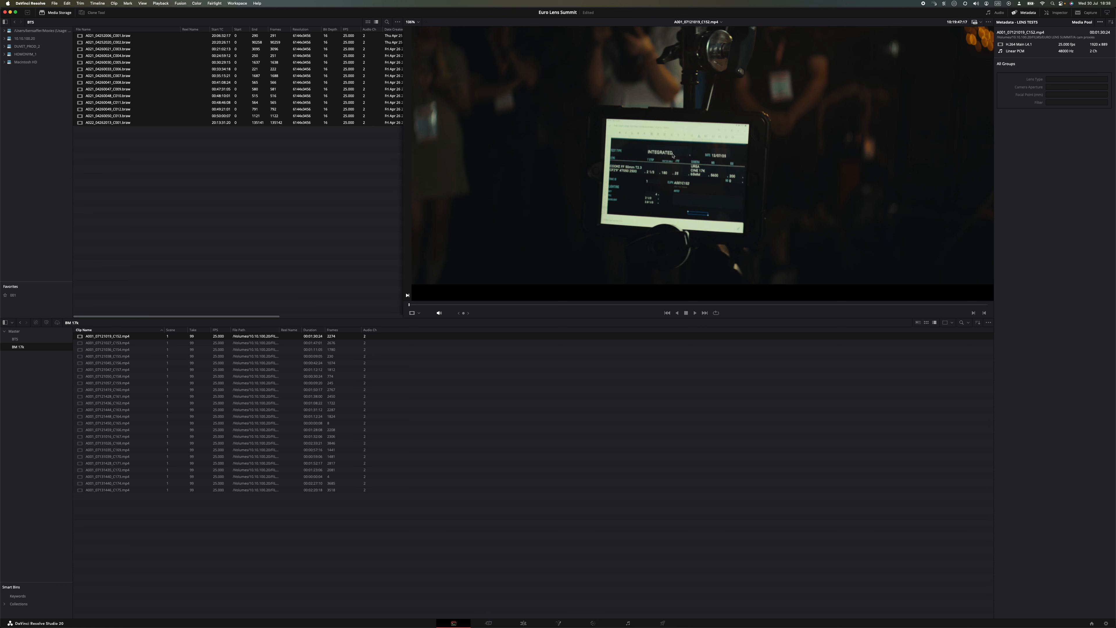
scroll(678, 160, down, 2)
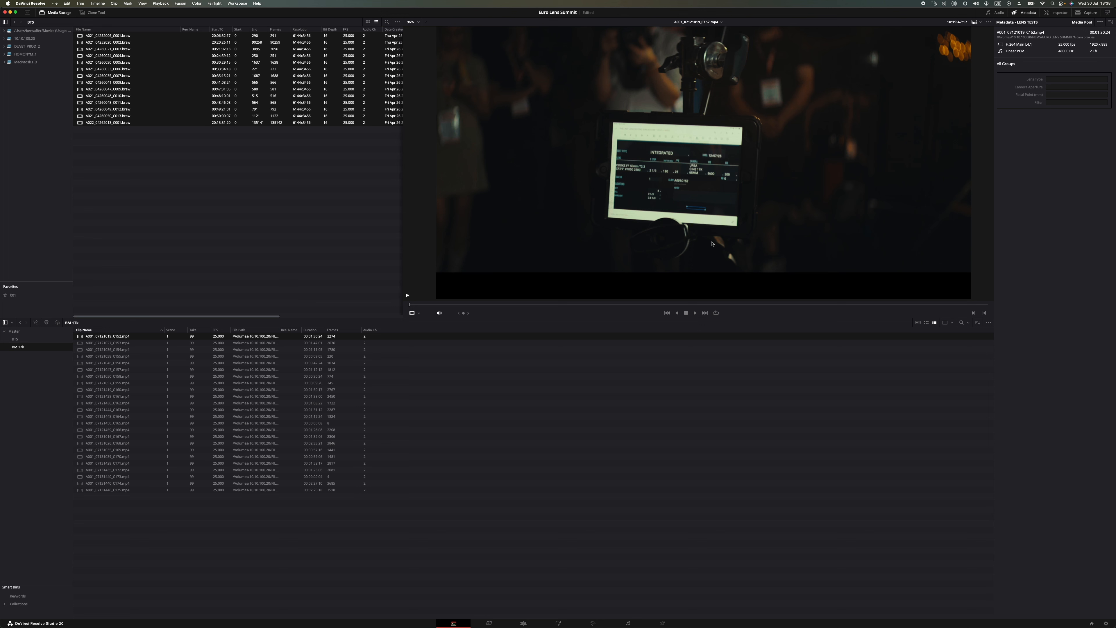
scroll(988, 122, down, 6)
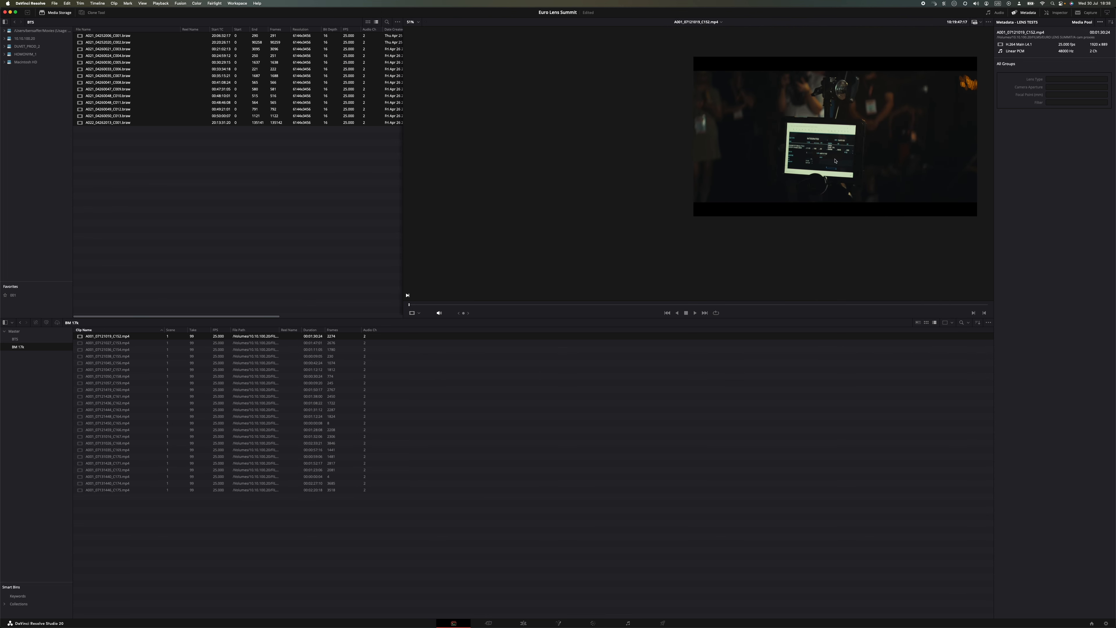
scroll(836, 161, up, 3)
scroll(835, 161, up, 2)
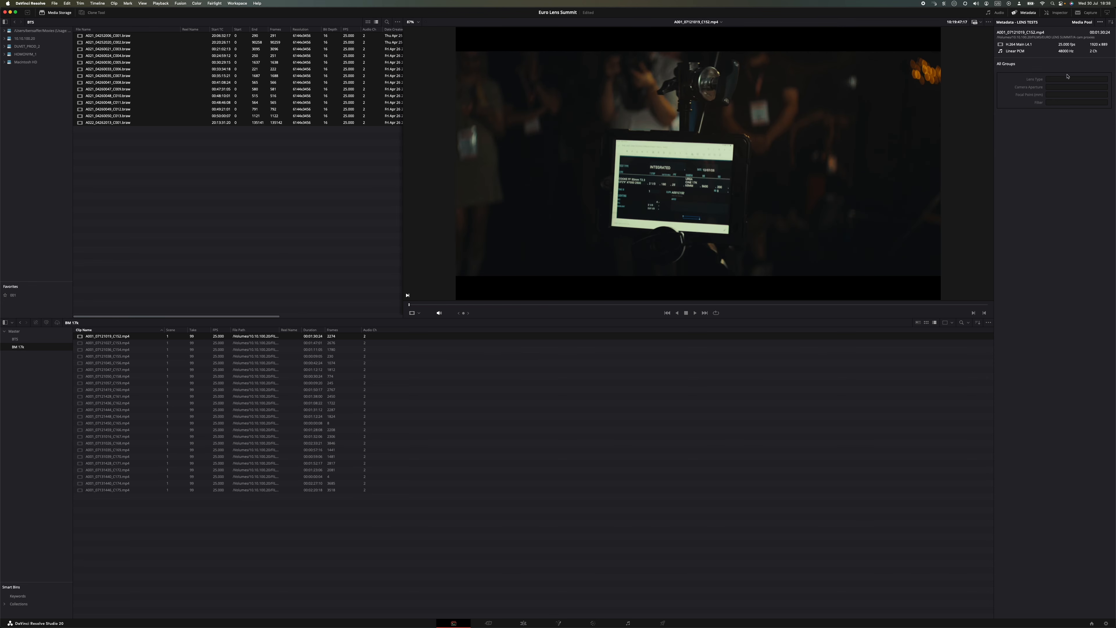
click(1064, 78)
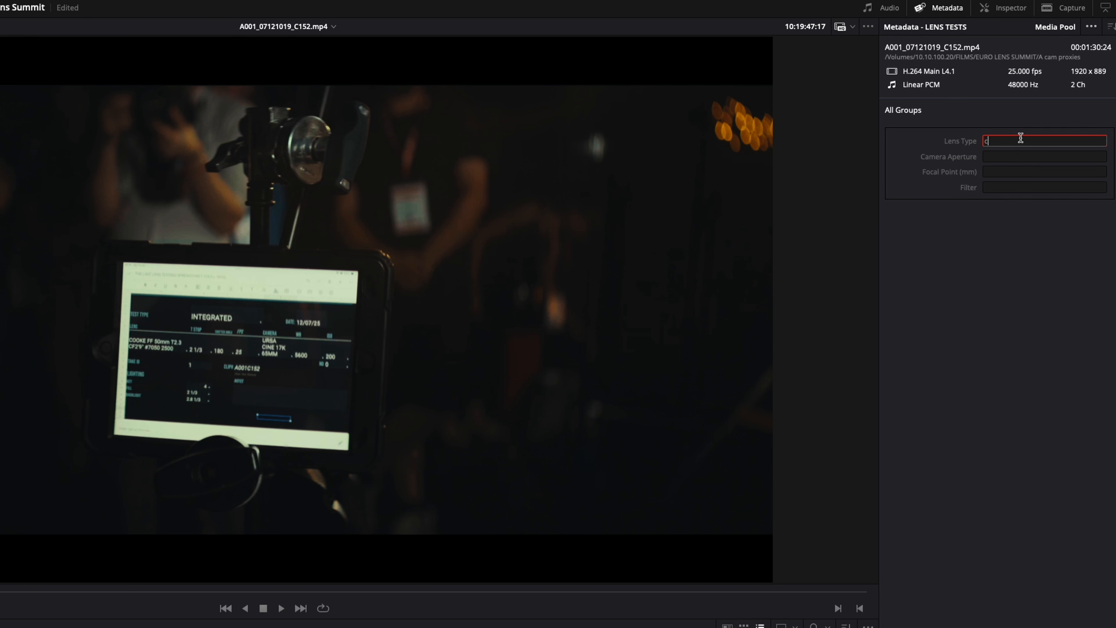
text(COOKE FF)
key(Left)
key(Left)
text(PANCHRO)
key(Tab)
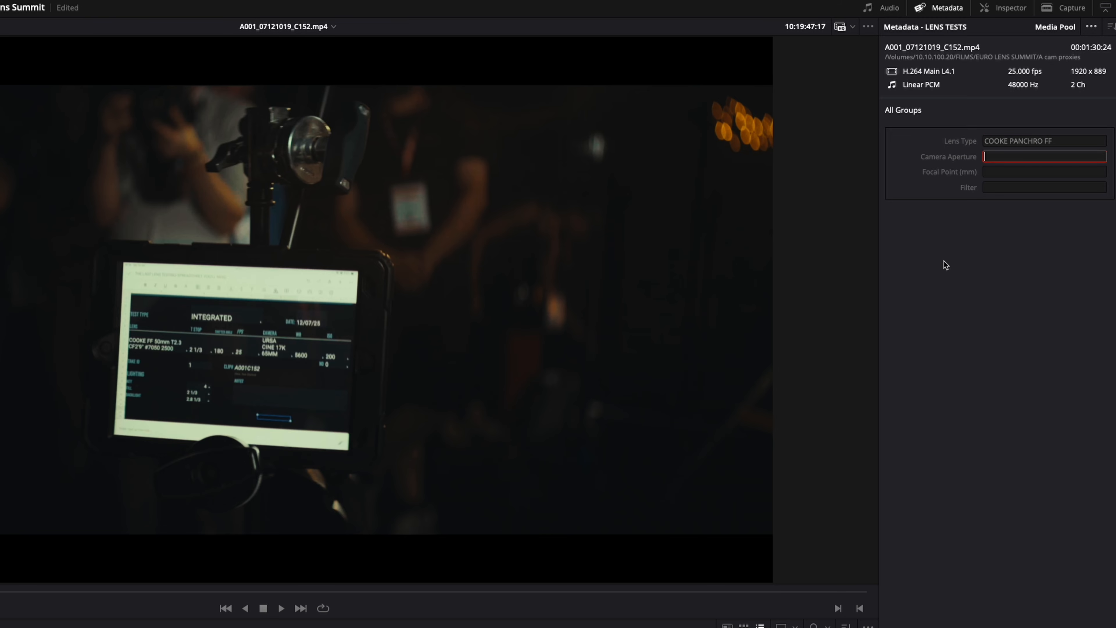
Step: Set the clip's Camera Aperture to 2 1/3 and its Focal Point (mm) to 50, leaving Filter empty
text(2 1/3)
key(Tab)
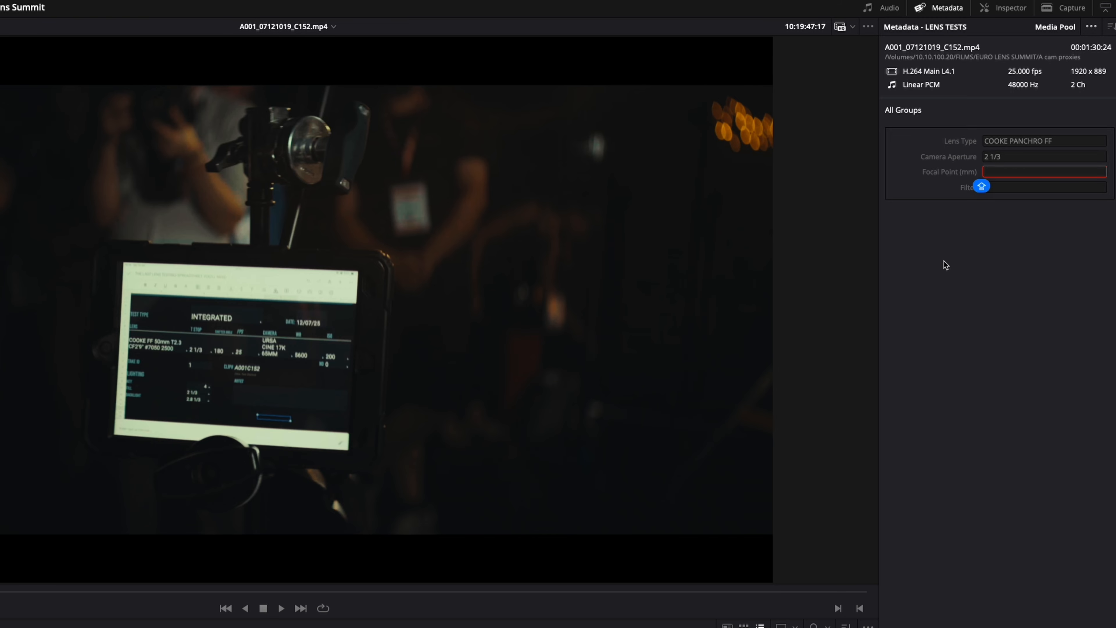
text(50)
key(Tab)
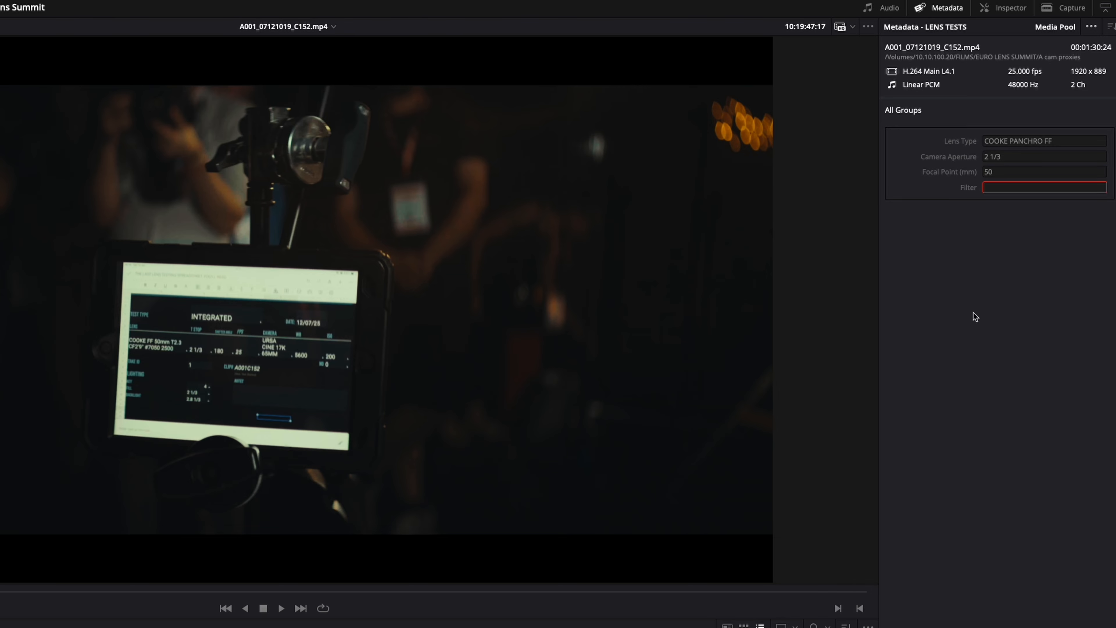
click(990, 308)
Step: Fit the image to the viewer and check the slates of the next four clips, C153 through C156
scroll(430, 483, down, 8)
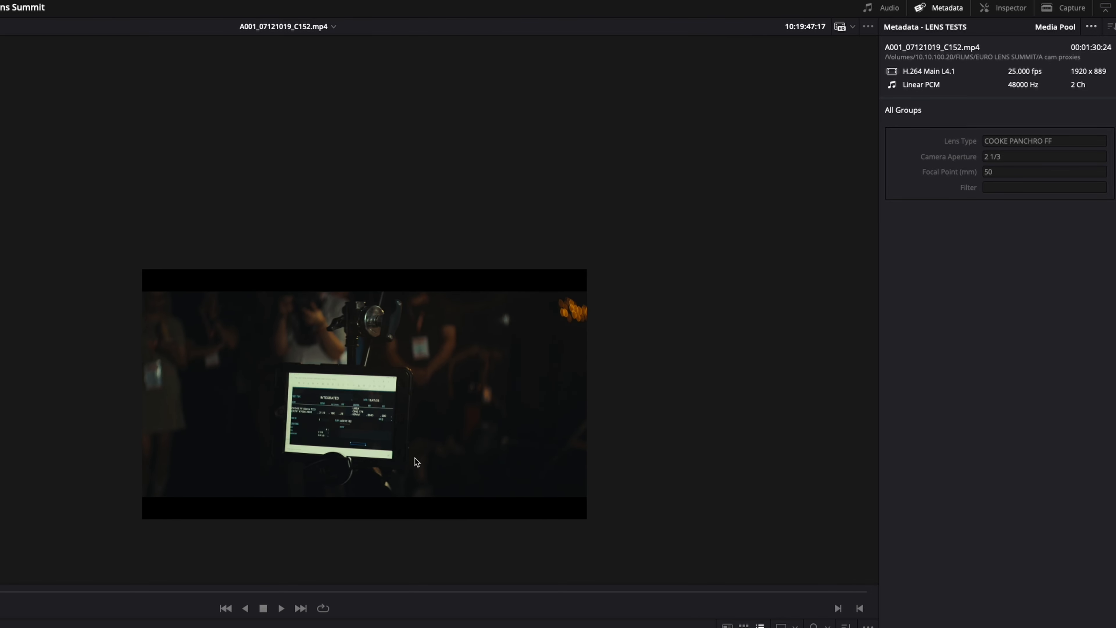
scroll(378, 445, down, 2)
key(shift+z)
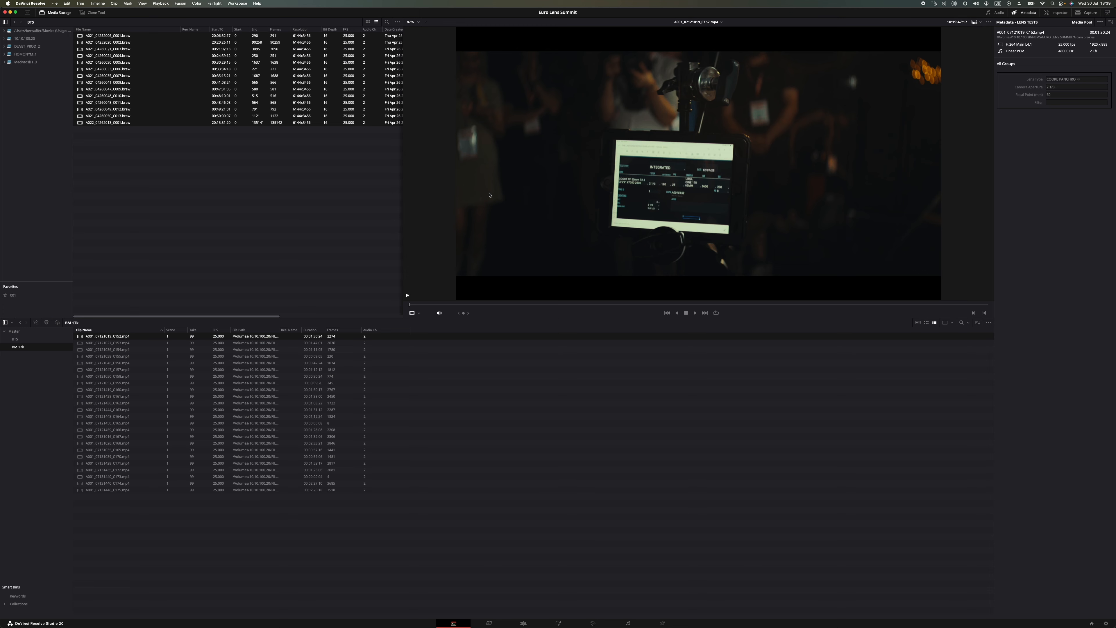
click(82, 343)
click(82, 350)
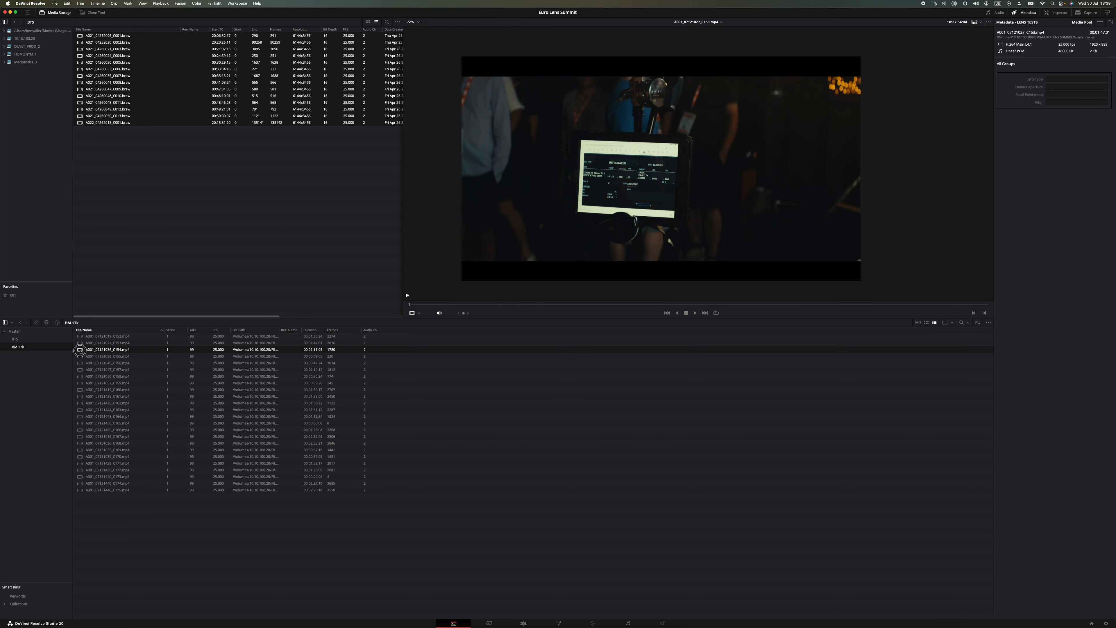
click(82, 356)
click(82, 363)
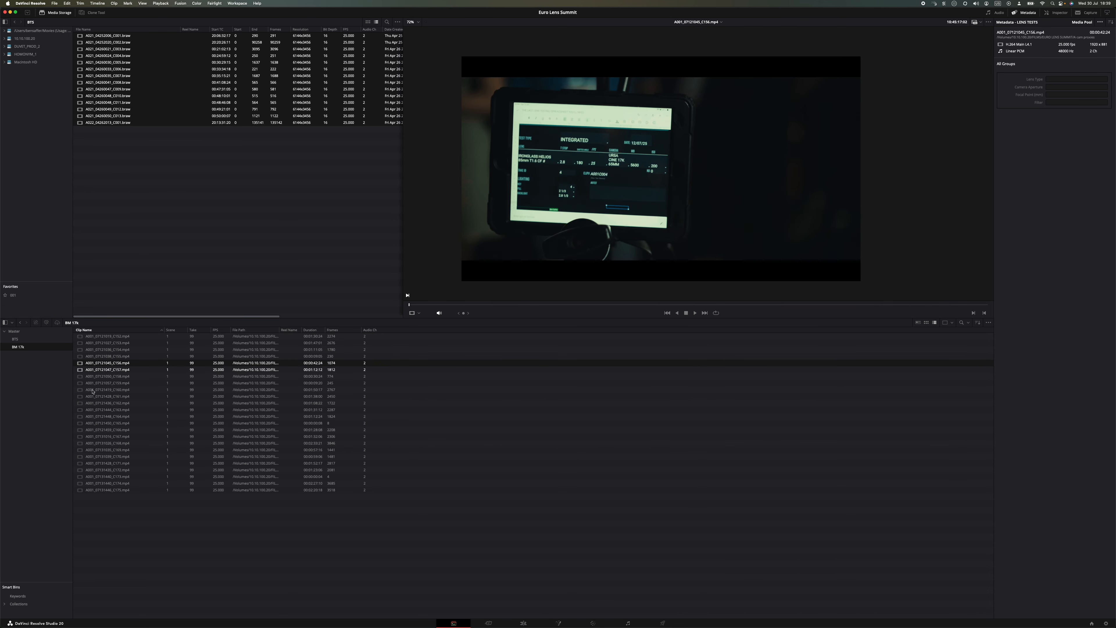
Step: Create a timeline named TEST CLIPS from all the clips in the BM 17k bin
click(593, 623)
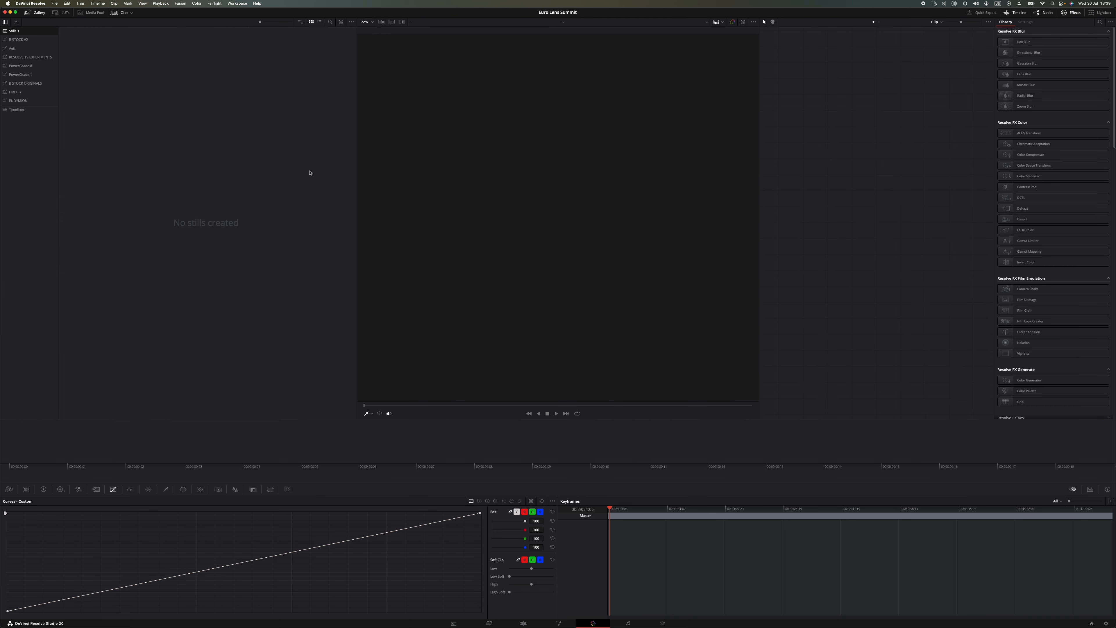
click(453, 623)
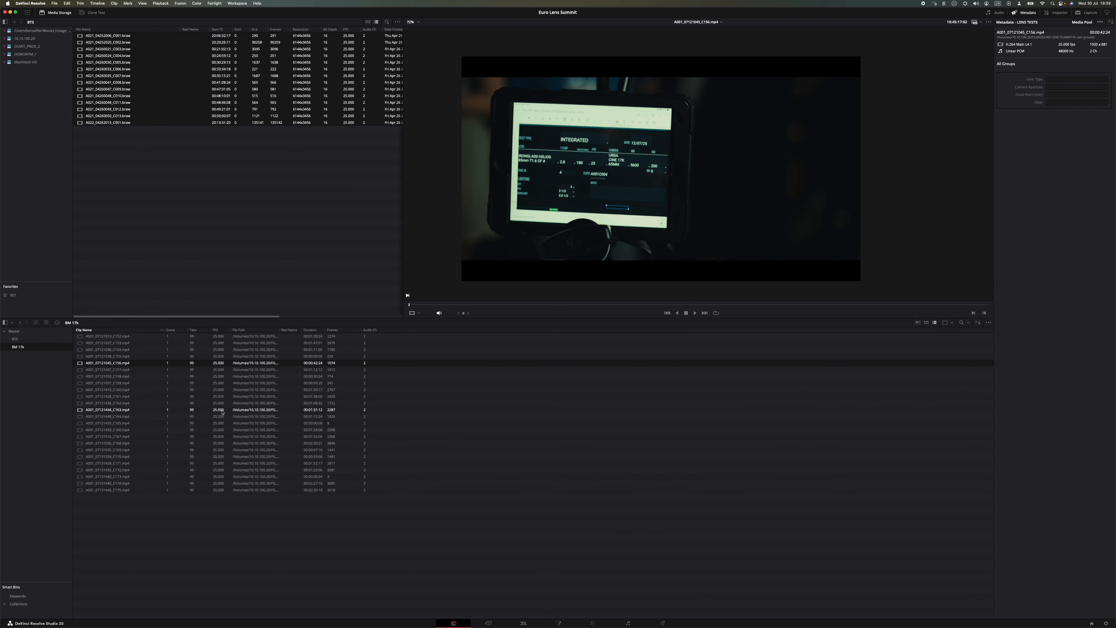
click(137, 409)
key(super+a)
right_click(137, 410)
click(158, 417)
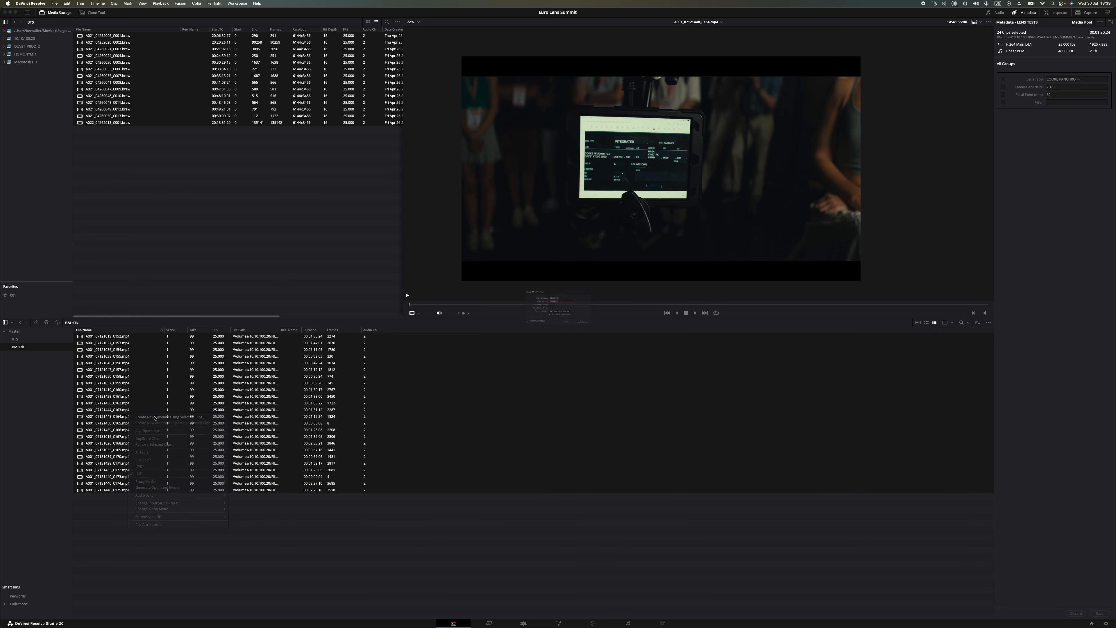
text(TEST CLIPS)
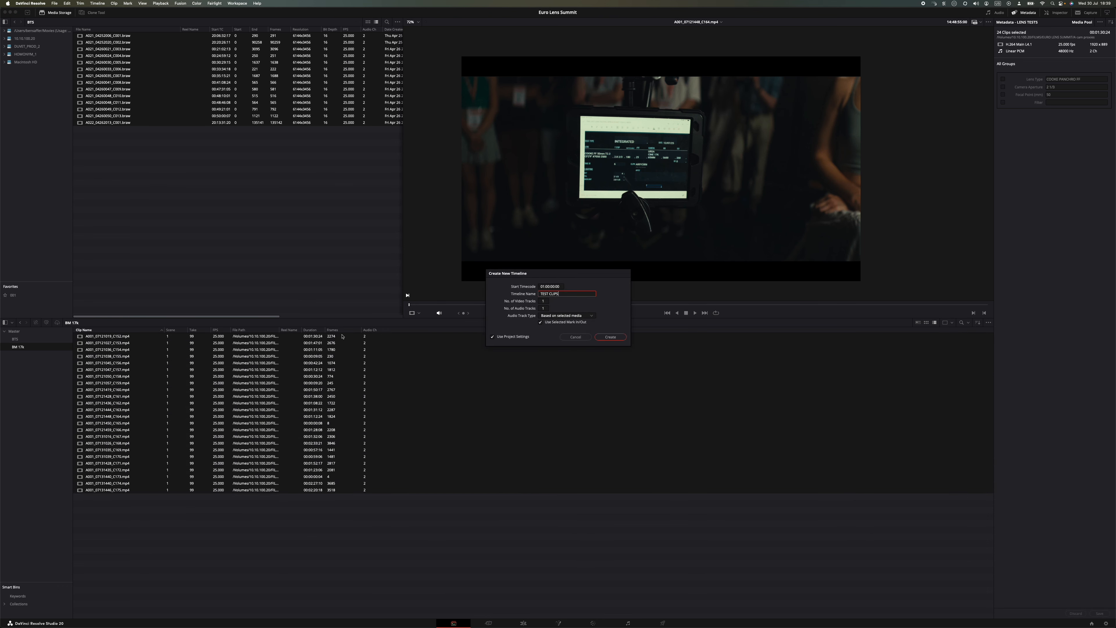
key(Return)
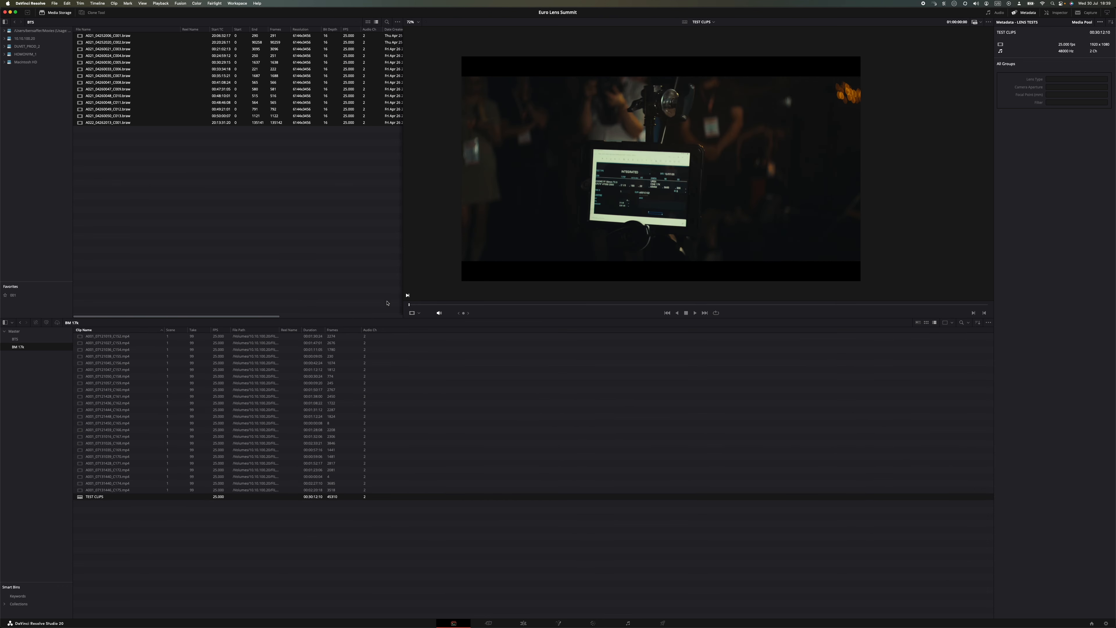
Step: Open the Data Burn-In settings for the new timeline on the Color page and place the window clear of the viewer
click(593, 623)
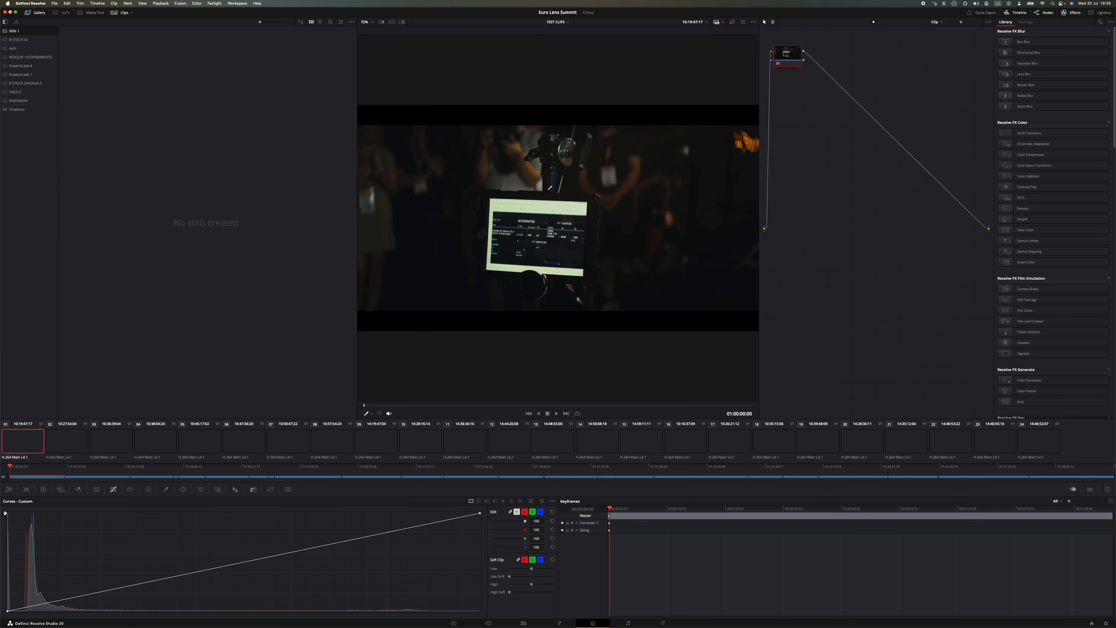
click(237, 3)
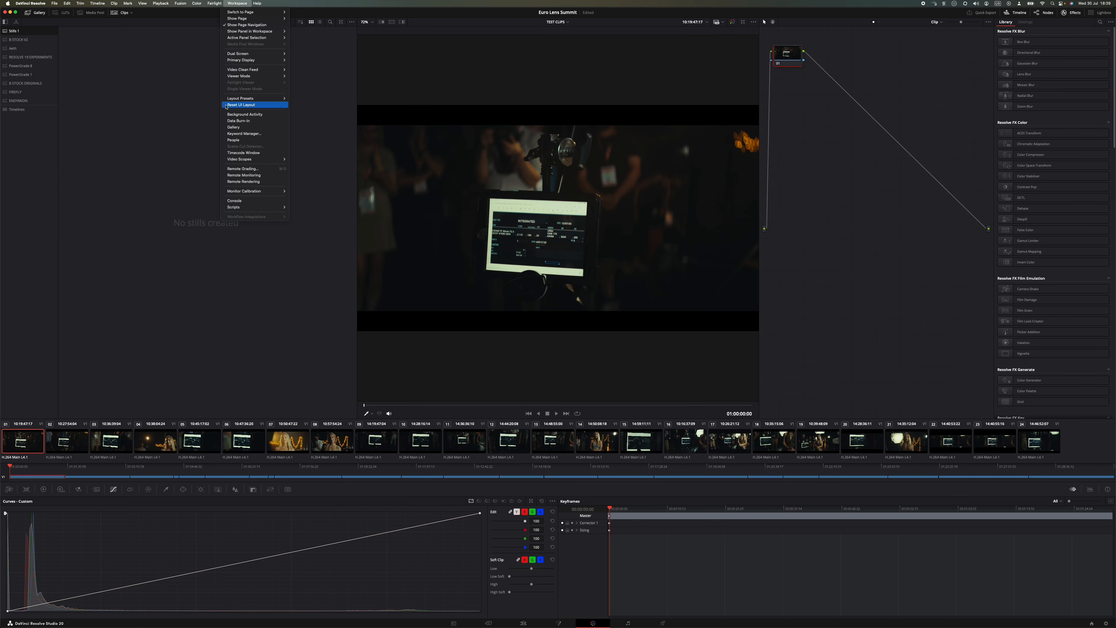
click(239, 121)
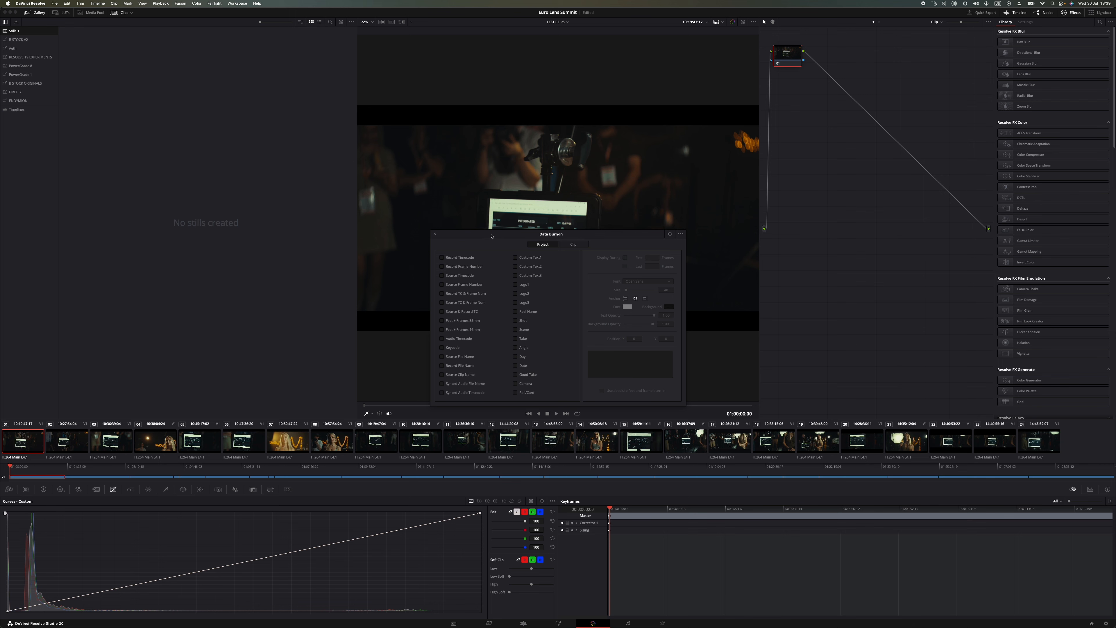
mouse_move(491, 236)
mouse_down()
mouse_move(252, 220)
mouse_move(109, 114)
mouse_move(150, 139)
mouse_up()
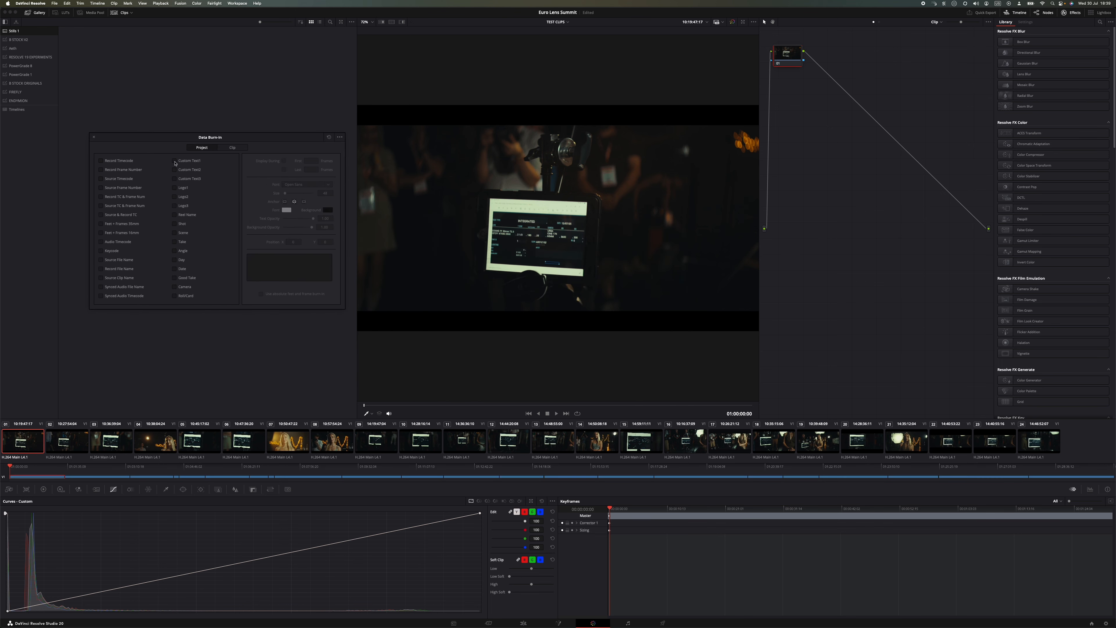
Step: Enable Custom Text1 in the project burn-in and fill it with the Focal Point (mm) metadata variable followed by "mm"
click(174, 161)
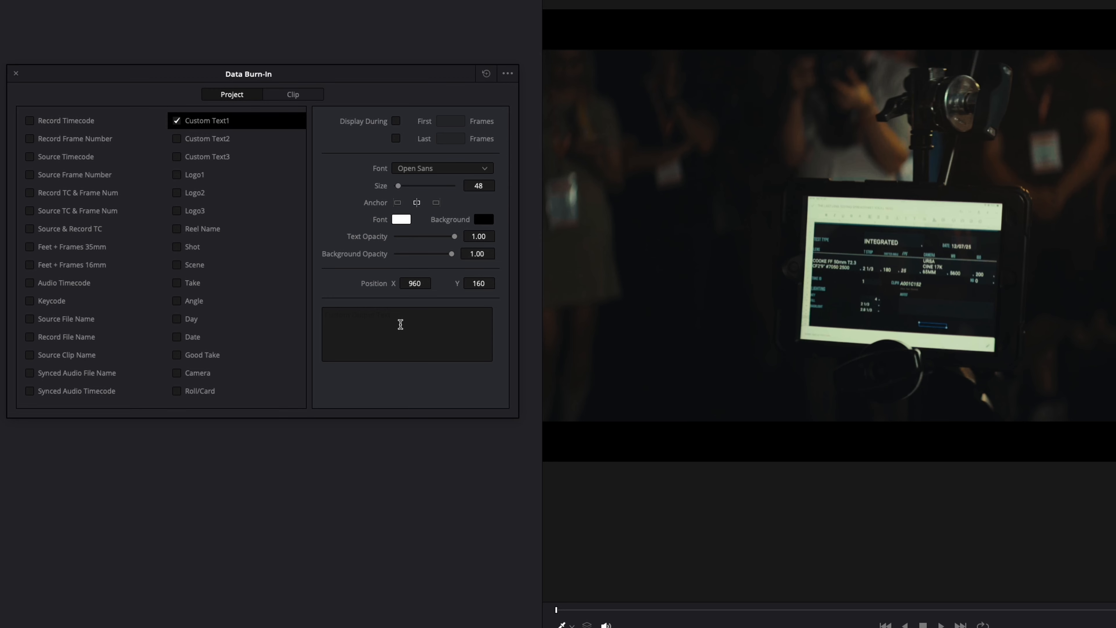
click(400, 324)
key(Caps_Lock)
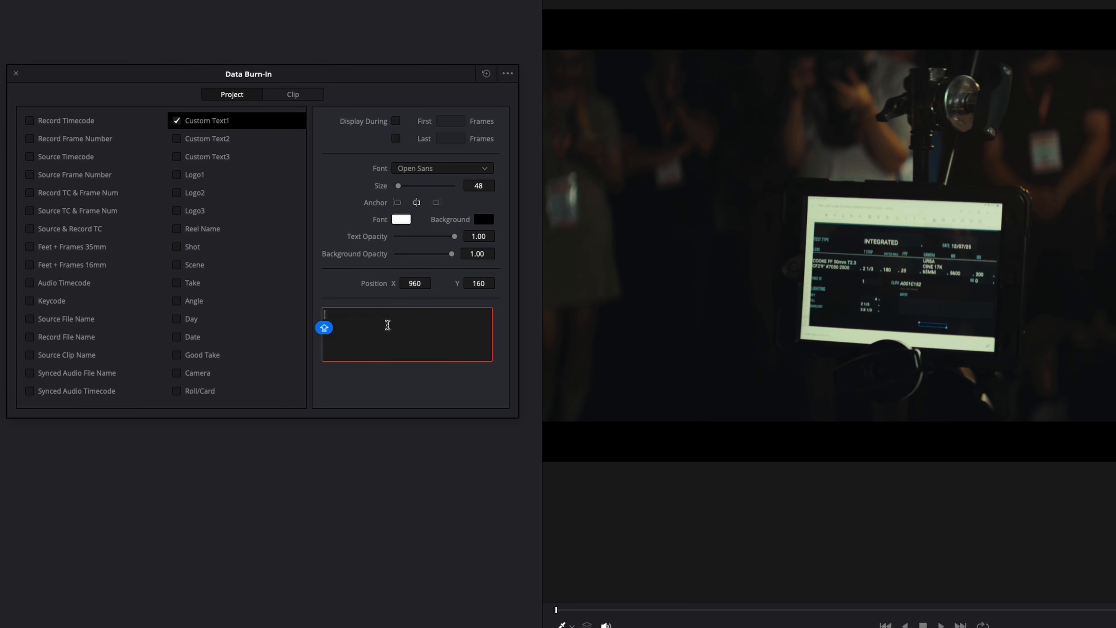
click(177, 120)
click(177, 120)
click(389, 323)
text(%FOCAL)
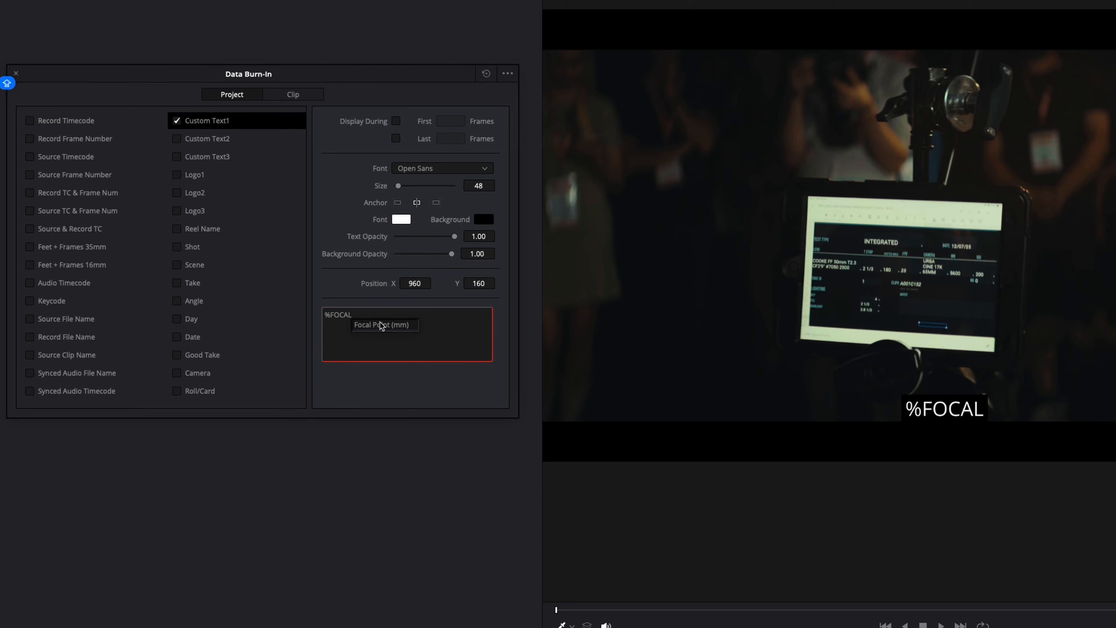
click(380, 325)
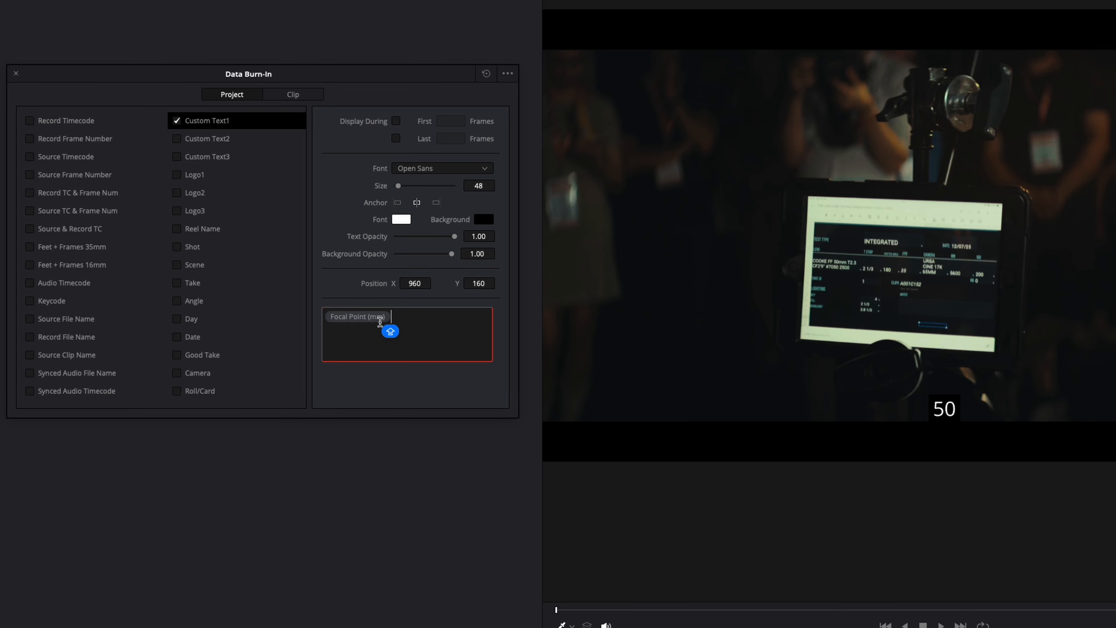
text(MM)
key(BackSpace)
key(BackSpace)
text(mm)
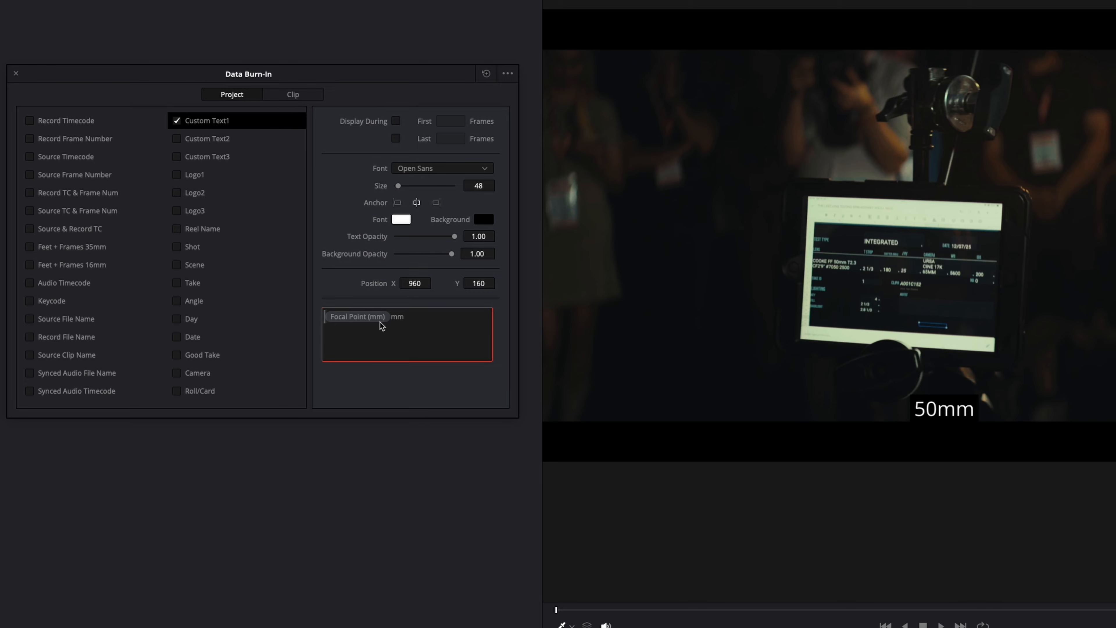
text(% )
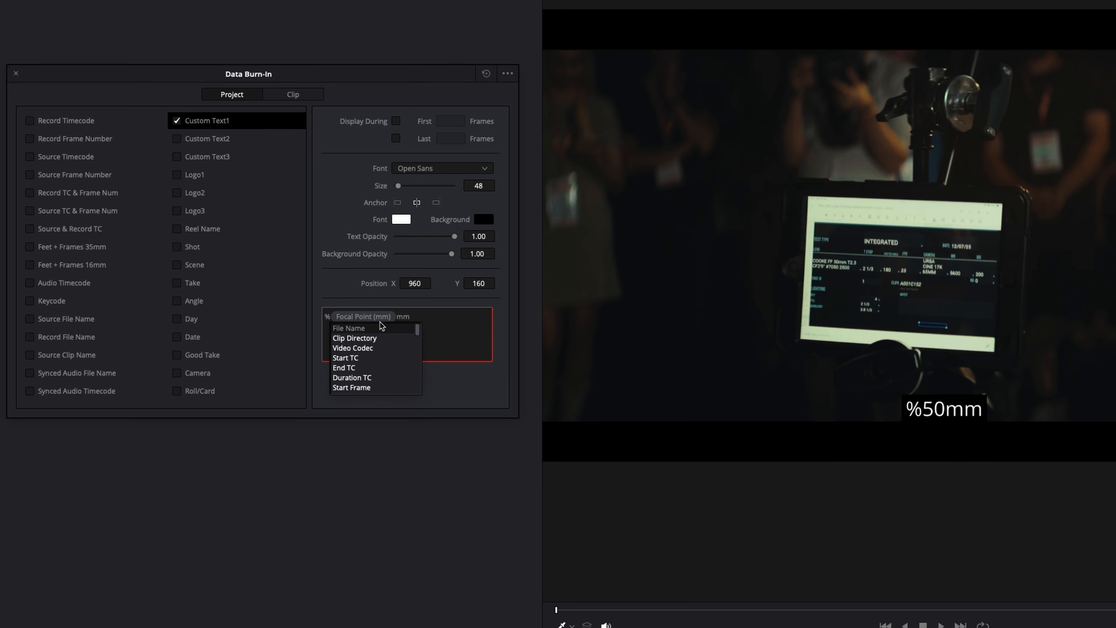
text(len)
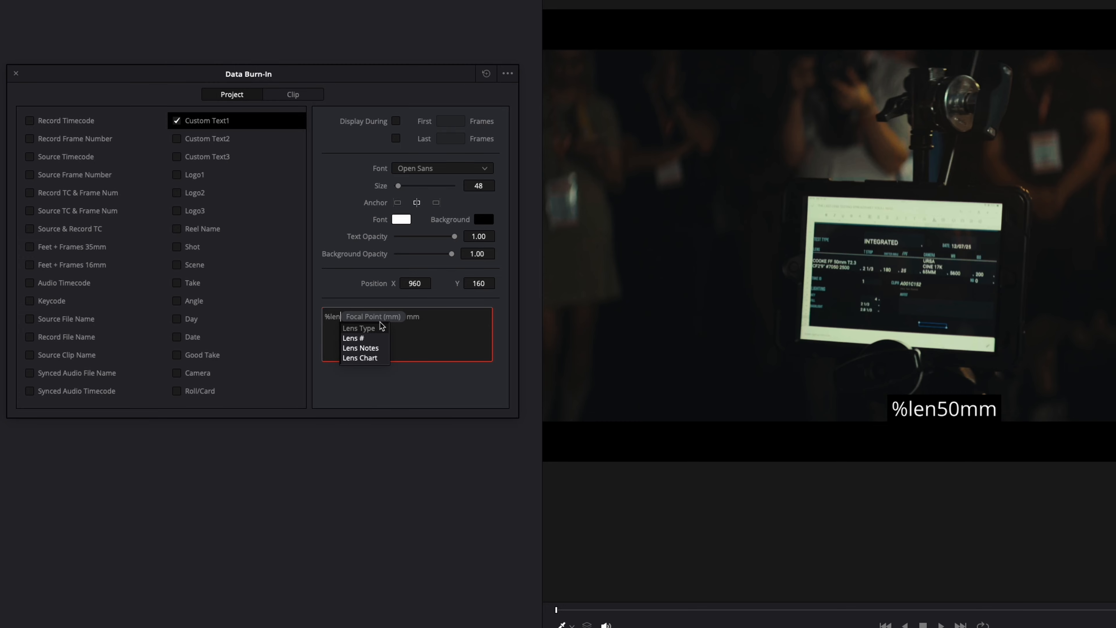
text(s)
Step: Insert the Lens Type metadata variable before the focal point in Custom Text1
click(380, 328)
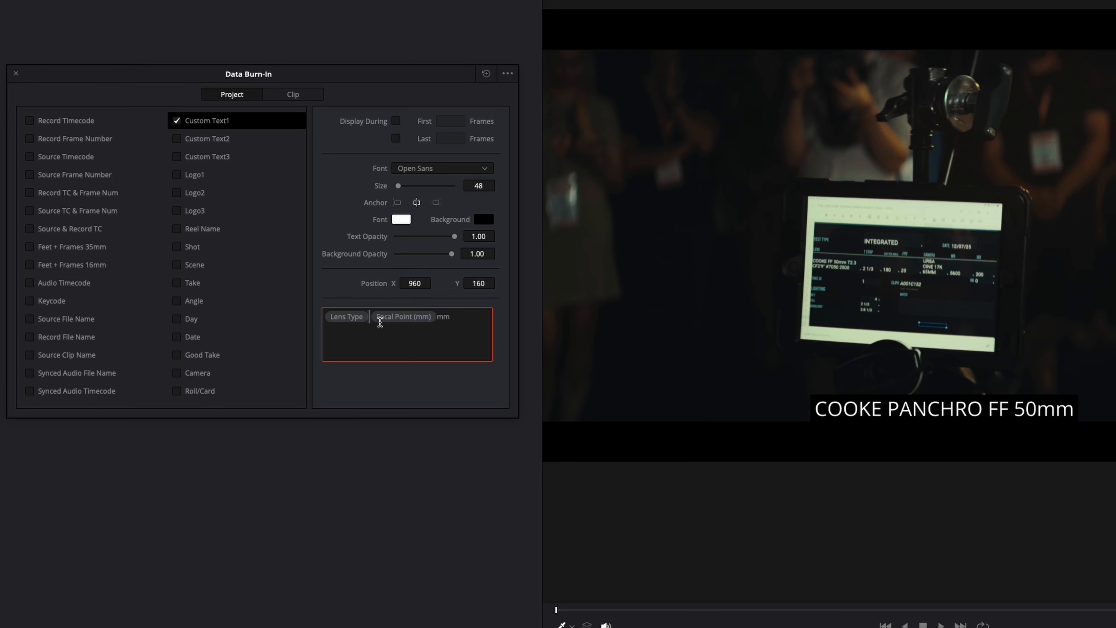
text(-)
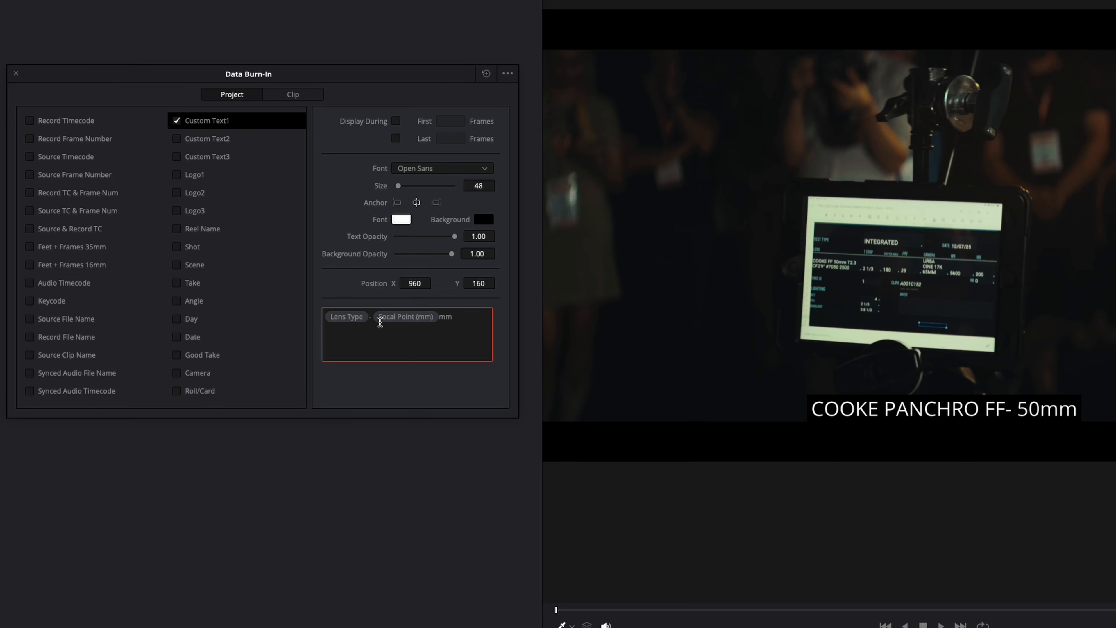
key(BackSpace)
key(BackSpace)
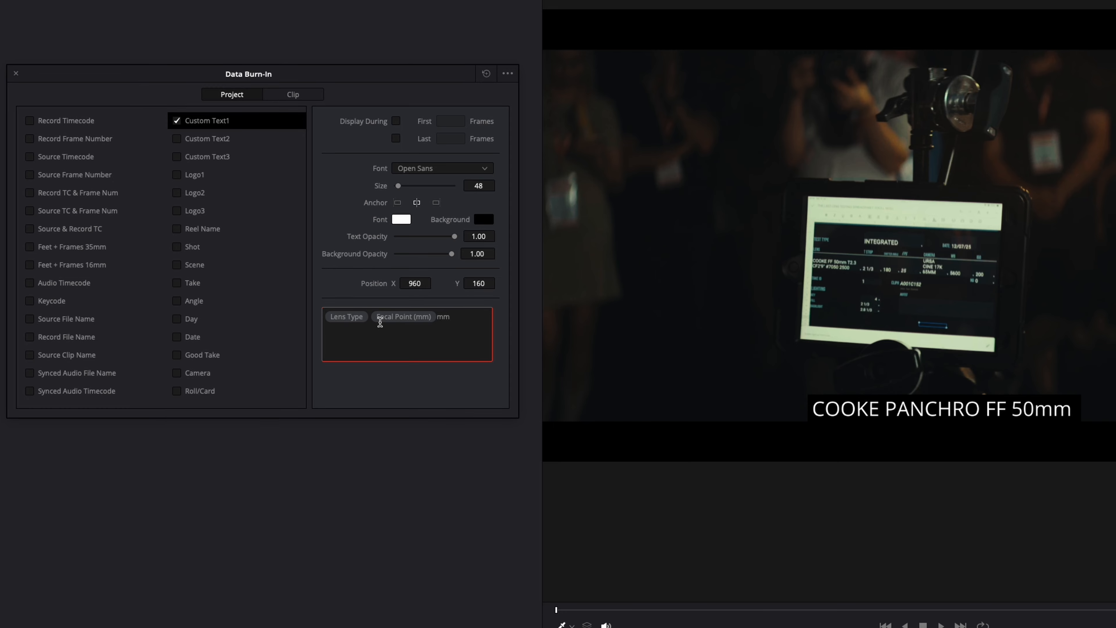
Step: Append "@" and the Cam Aperture variable to Custom Text1, and lower the text to Y position 84
text(@)
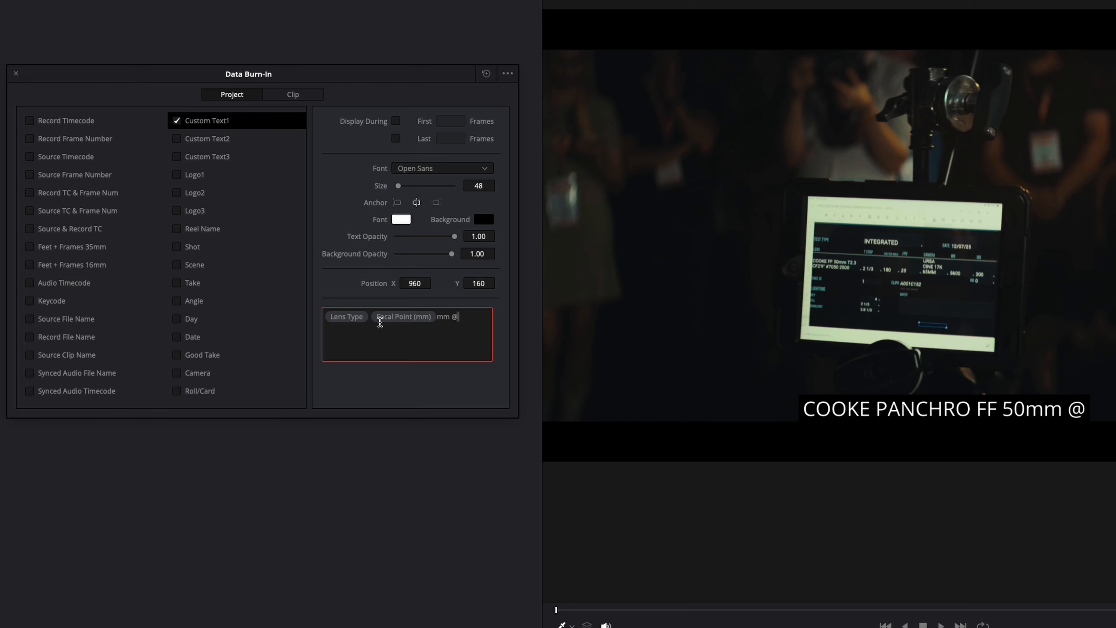
text( %ap)
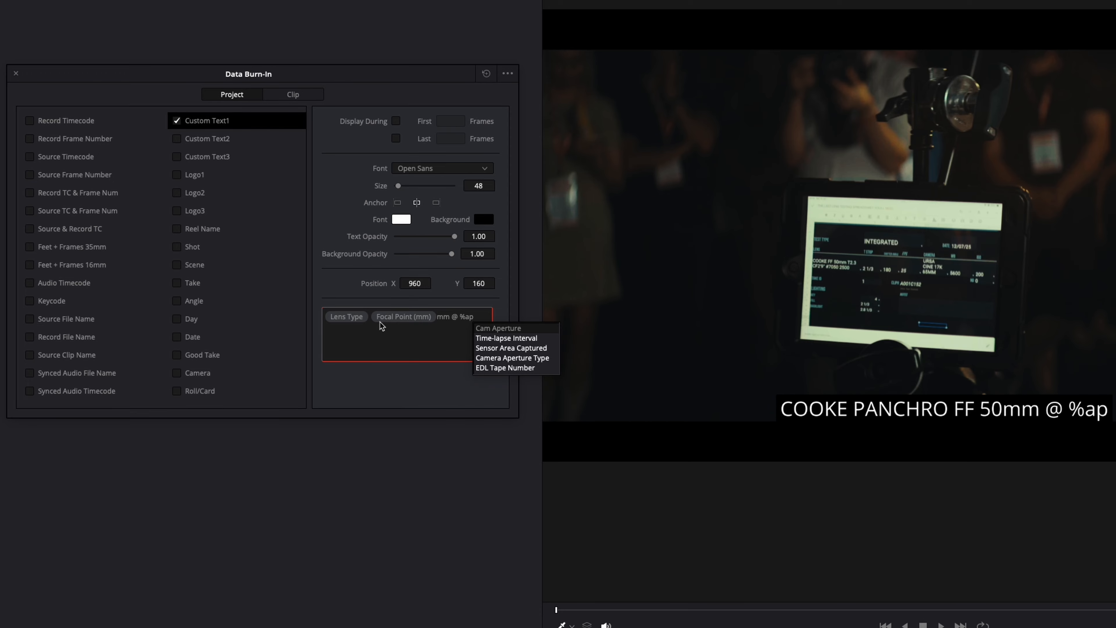
key(Return)
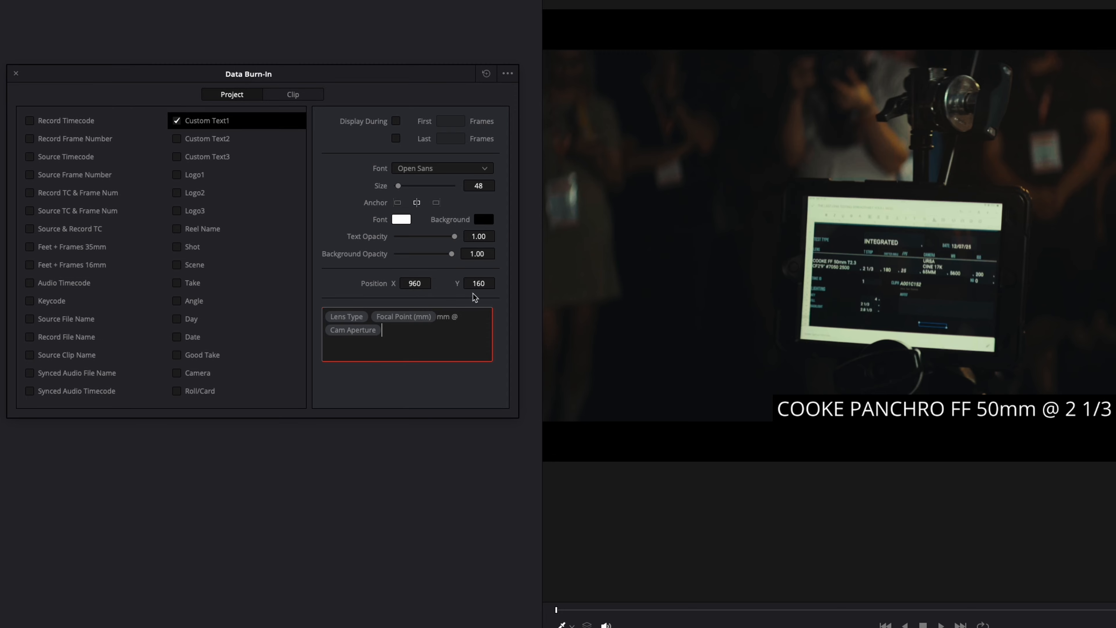
drag(478, 283, 437, 286)
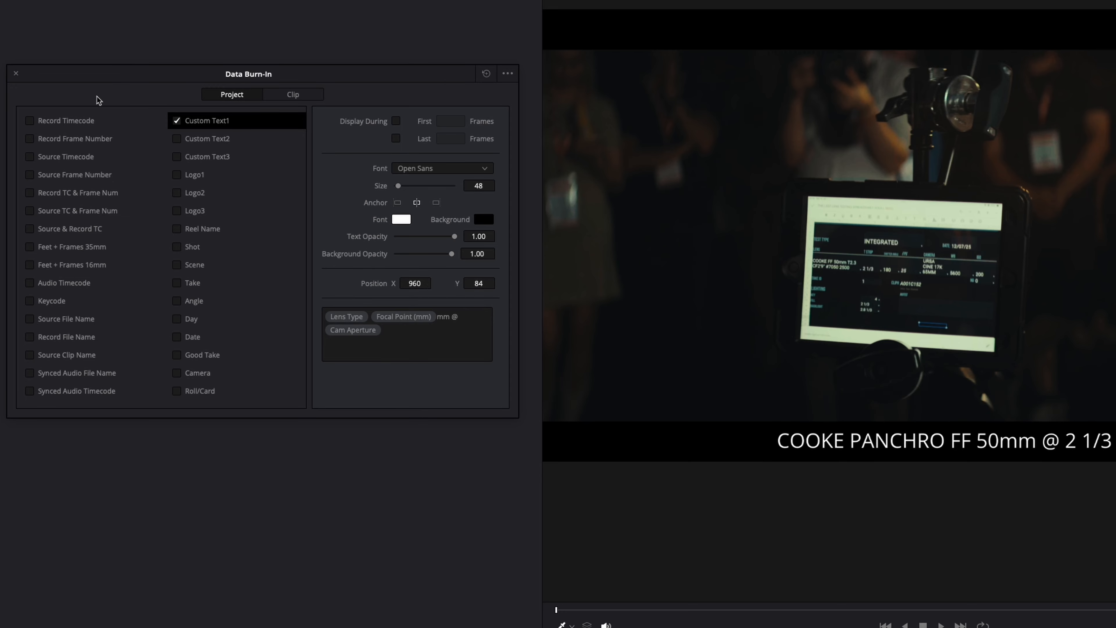
Step: Enable Custom Text2 with the text EURO LENS SUMMIT and raise it into the black bar above the image
click(177, 139)
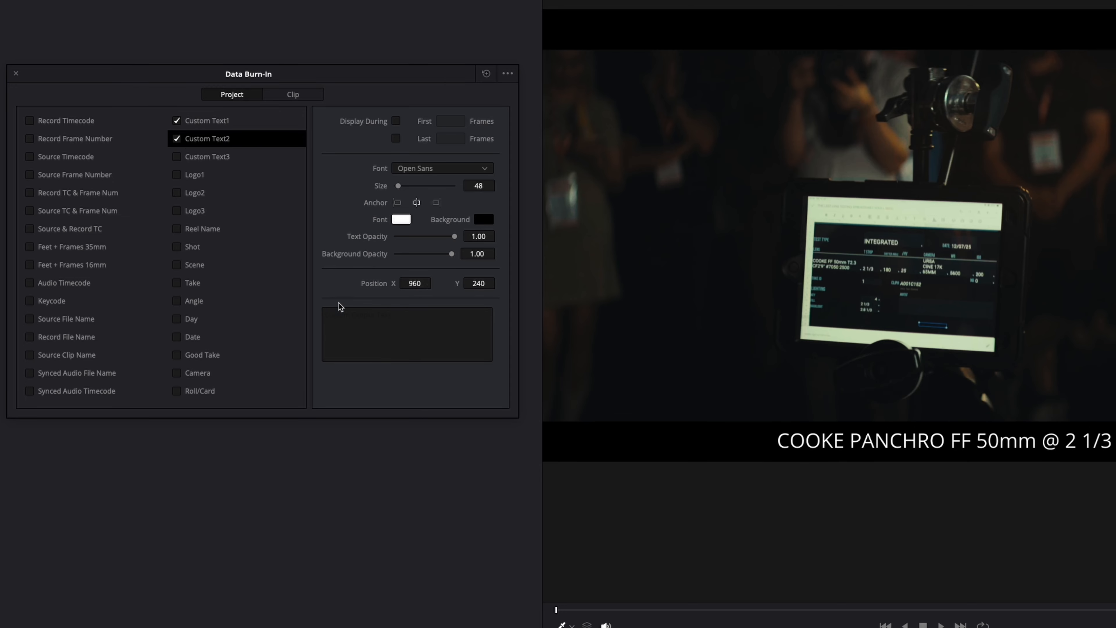
click(362, 330)
text(euro)
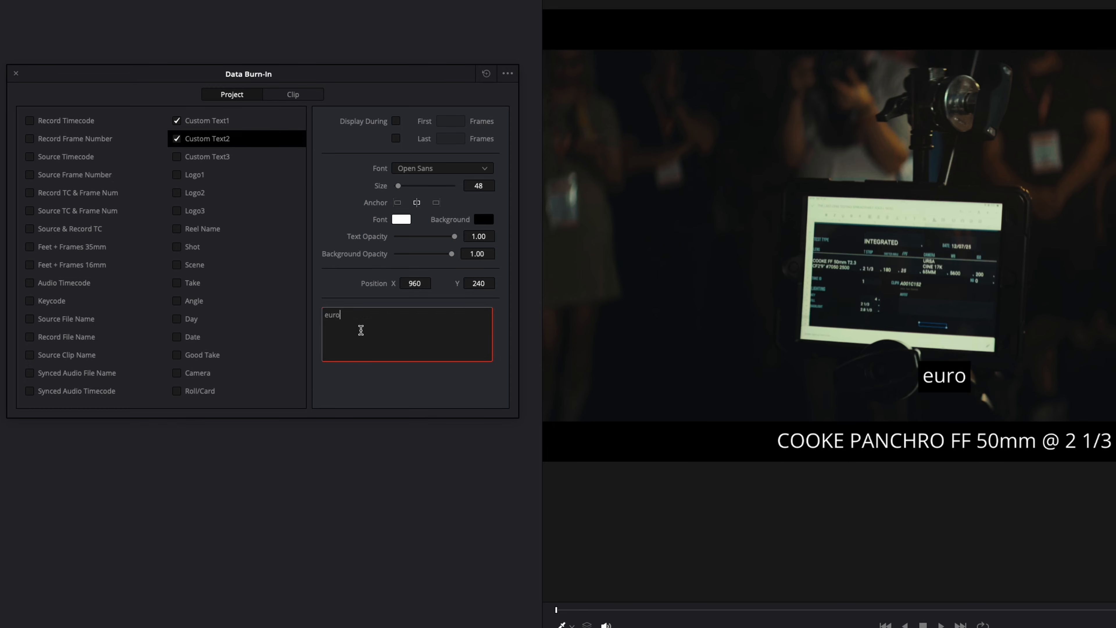
key(BackSpace)
key(BackSpace)
key(BackSpace)
key(BackSpace)
text(EU)
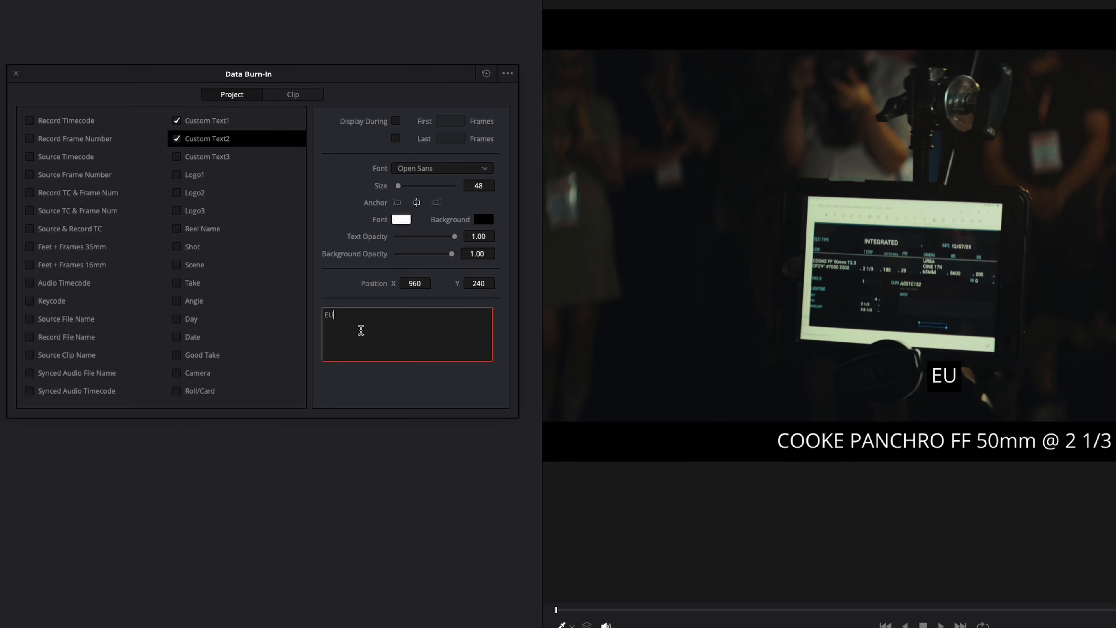
text(RO LENS SUMMIT)
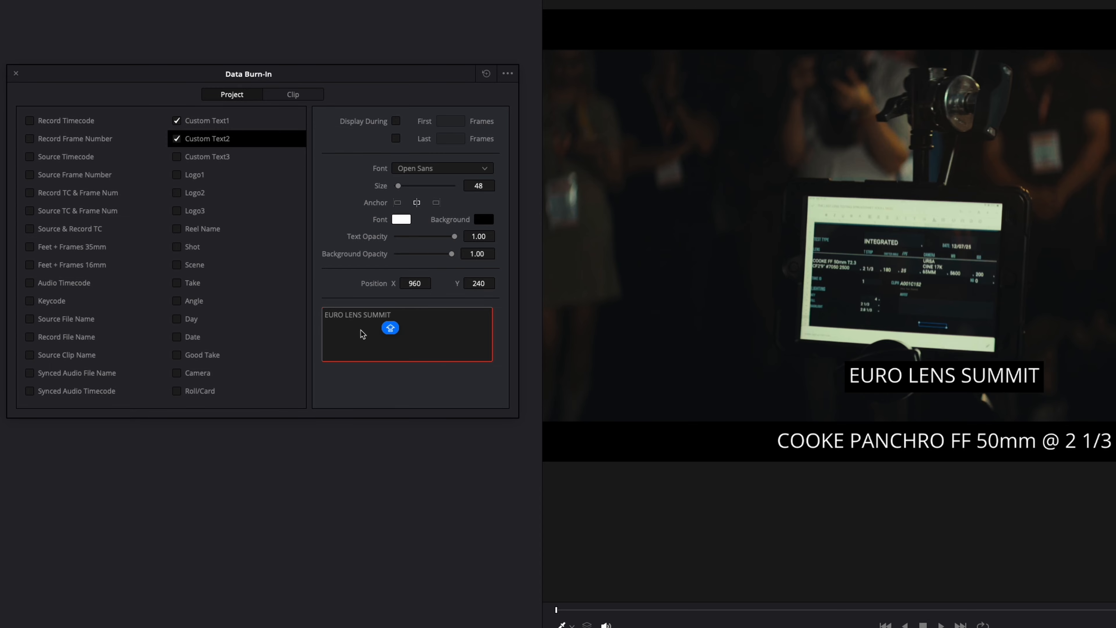
mouse_move(481, 286)
mouse_down()
mouse_move(410, 279)
mouse_move(643, 282)
mouse_move(747, 242)
mouse_move(957, 197)
mouse_up()
Step: Anchor the Custom Text1 lens details on their right side and move them to X position 1899
click(189, 122)
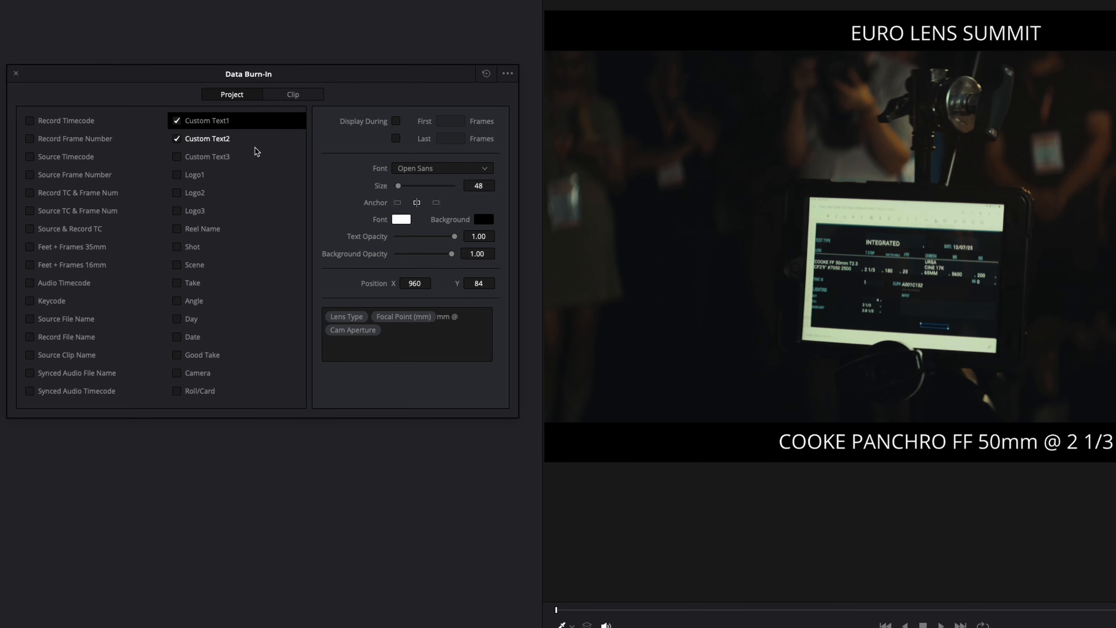
drag(421, 283, 506, 286)
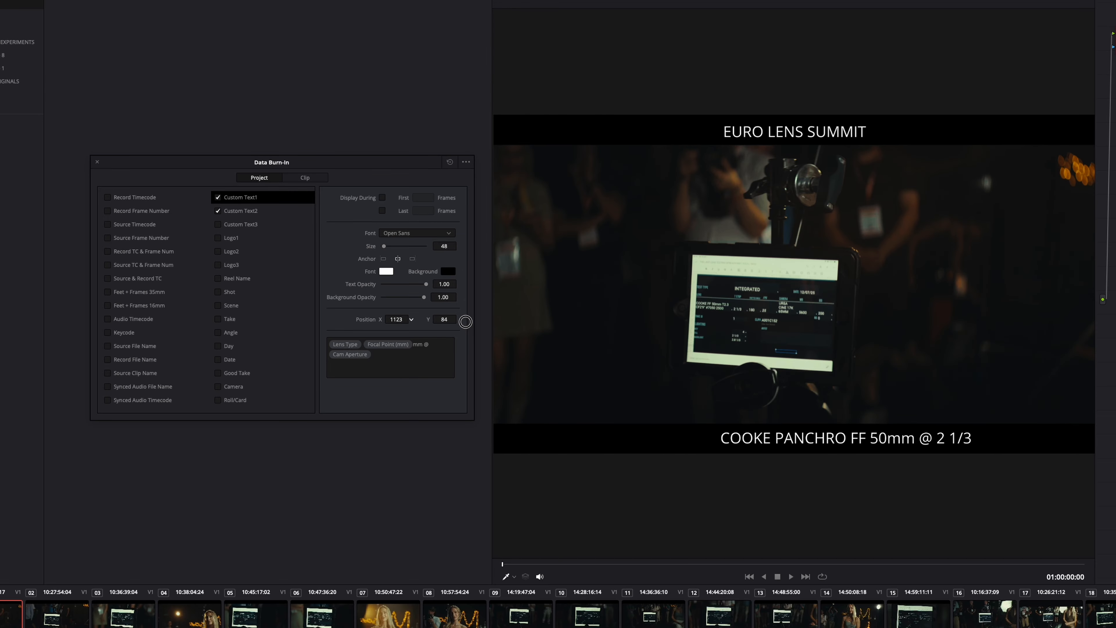
drag(466, 321, 628, 310)
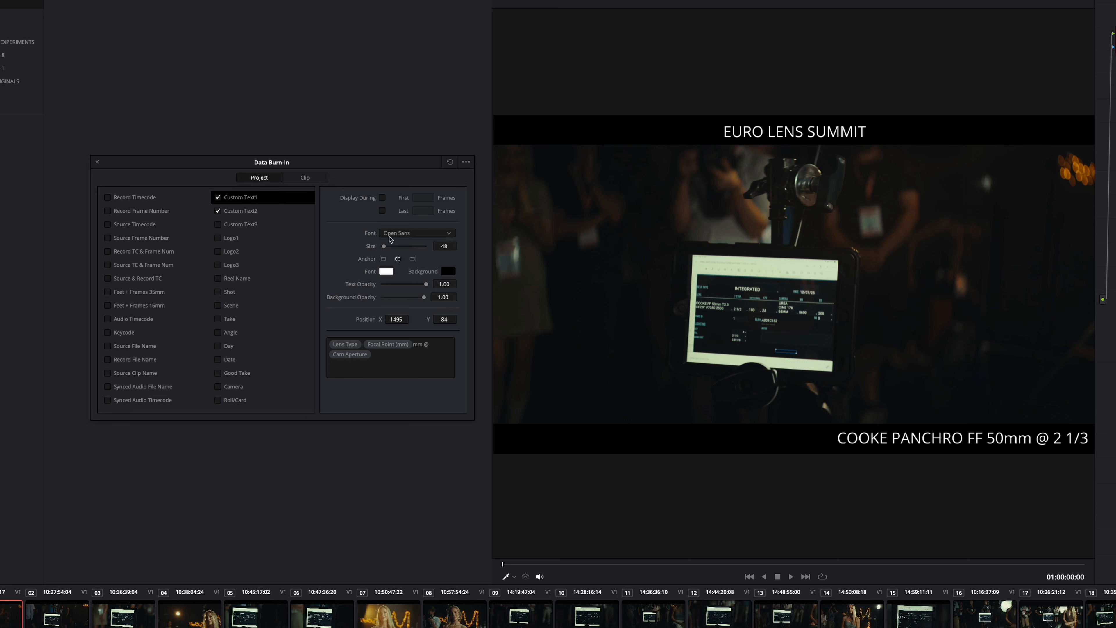
click(383, 260)
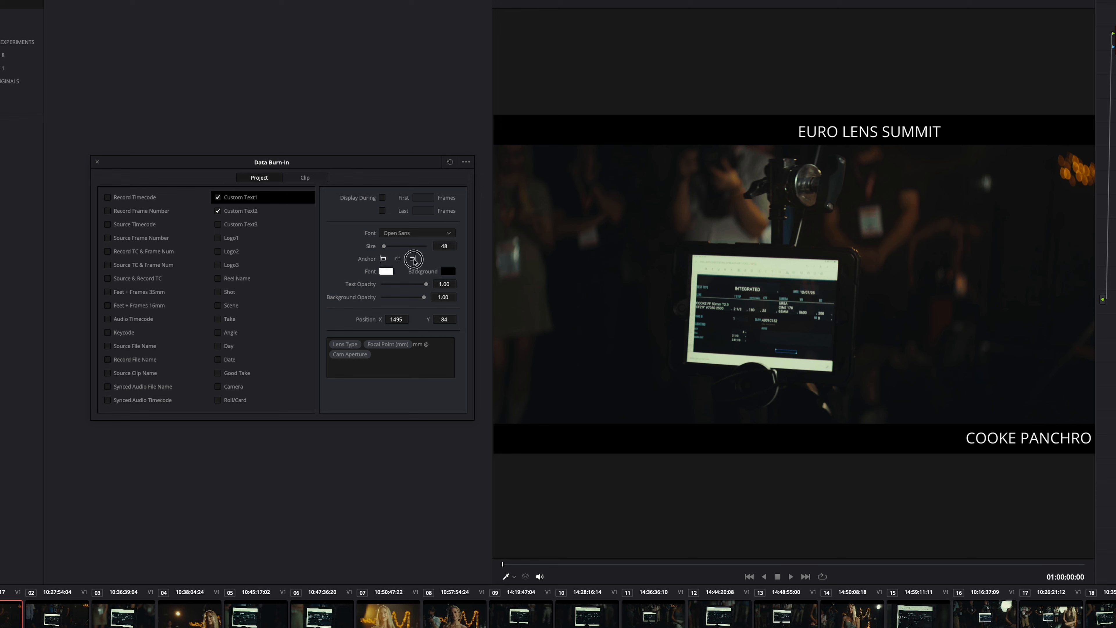
click(412, 259)
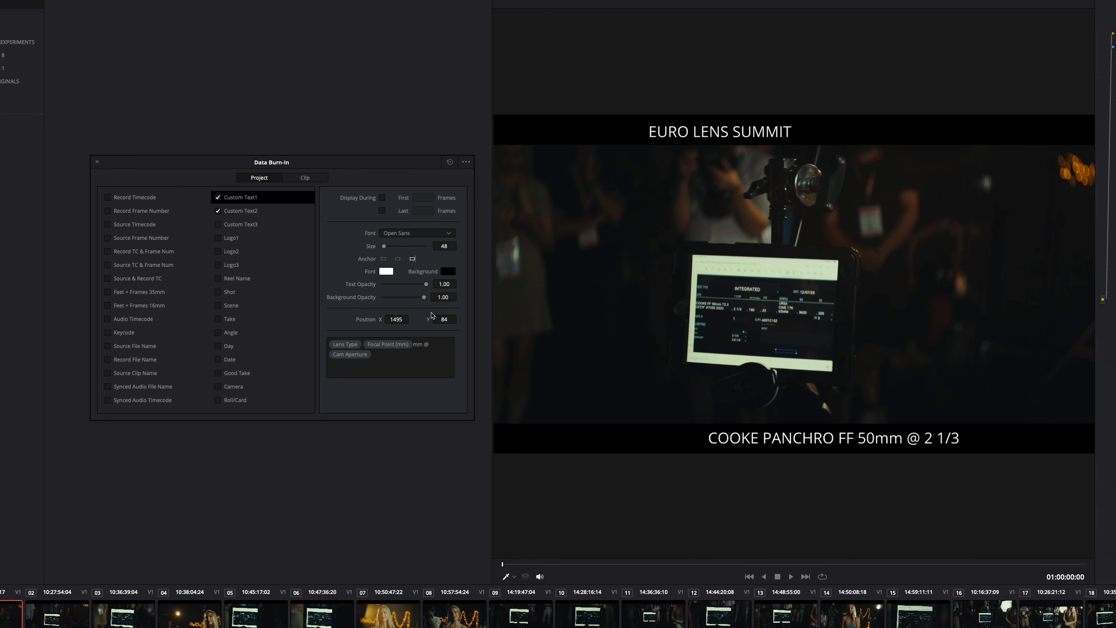
drag(396, 319, 580, 317)
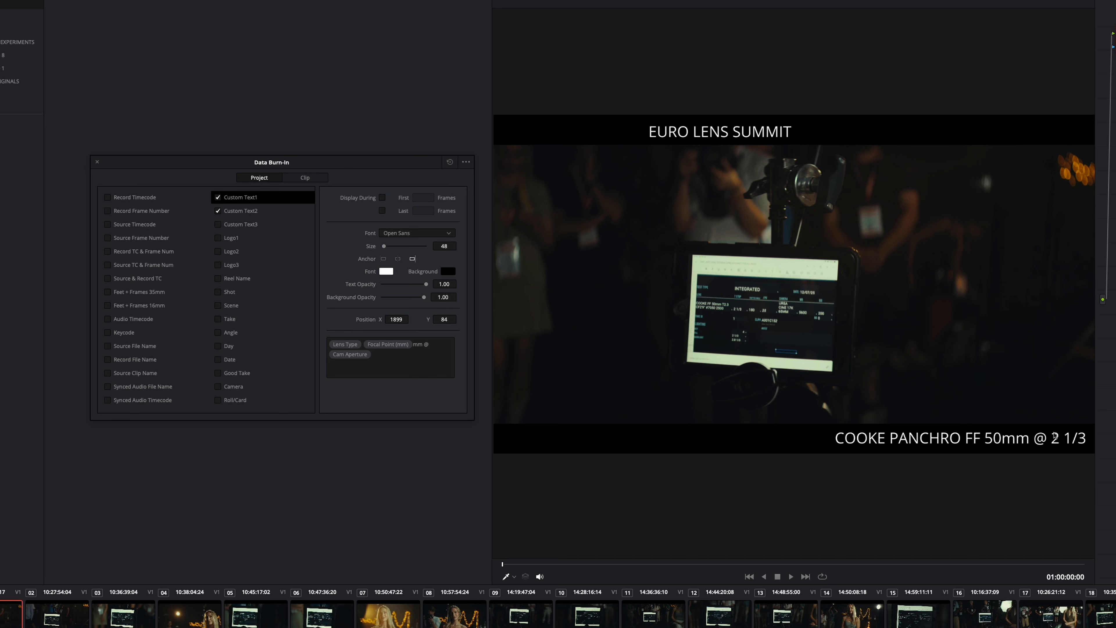
scroll(851, 437, up, 1)
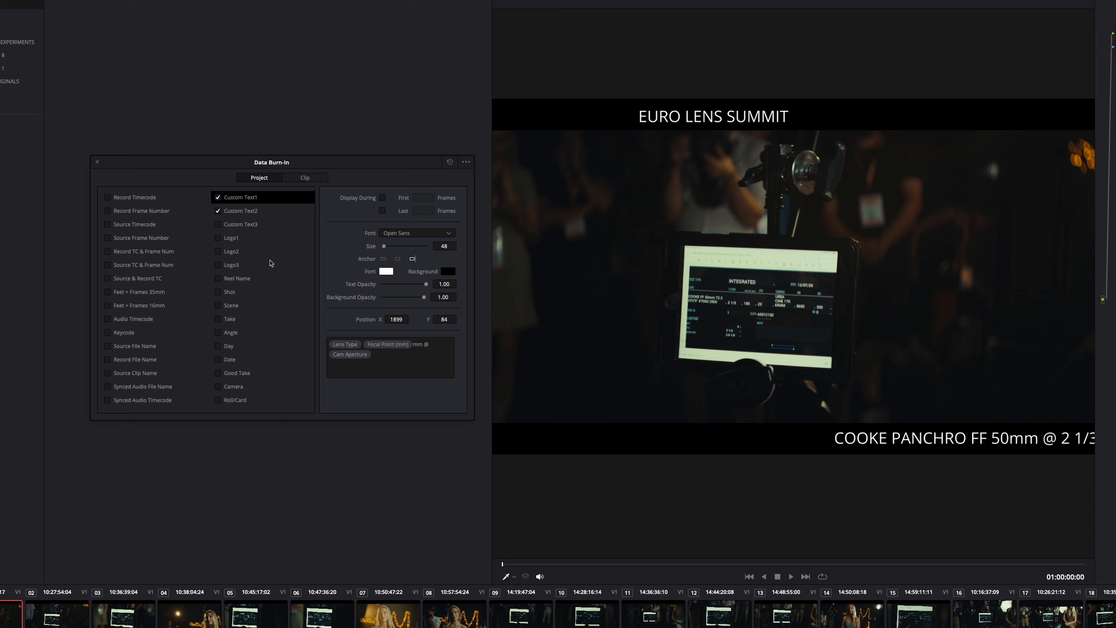
Step: Enable the Custom Text3 burn-in for the project and open its empty text for editing
click(220, 225)
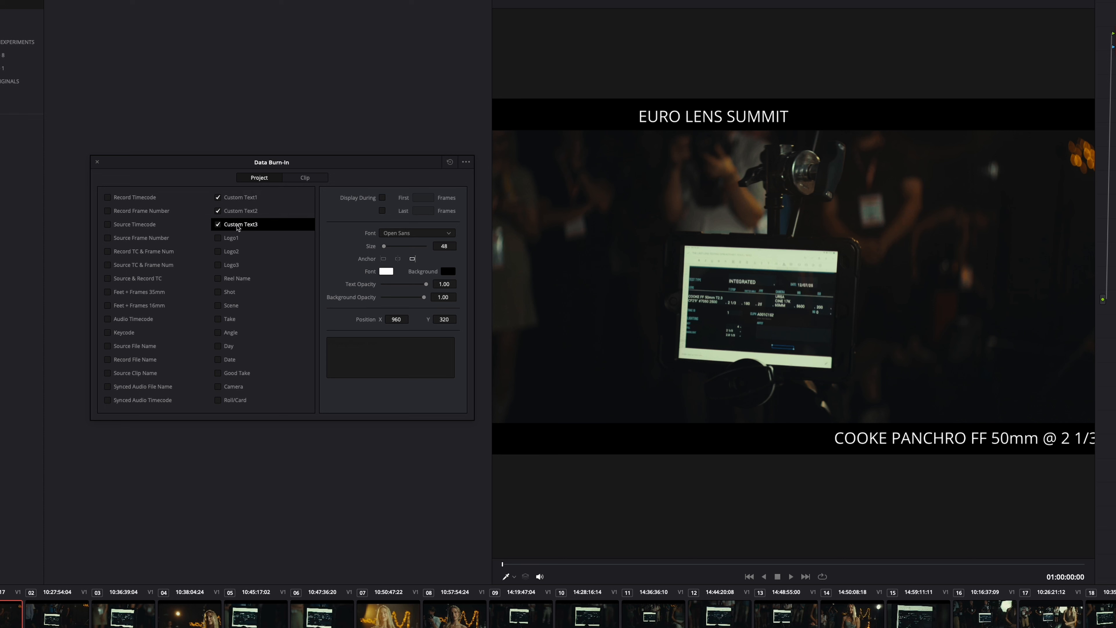
click(372, 356)
key(Caps_Lock)
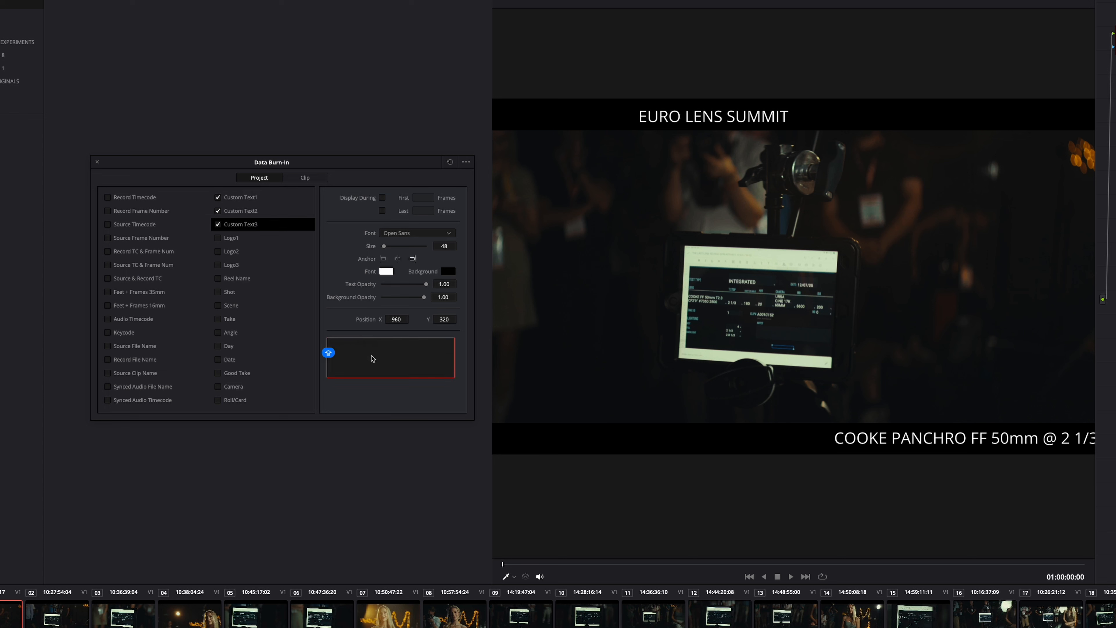
text(%CAMERA)
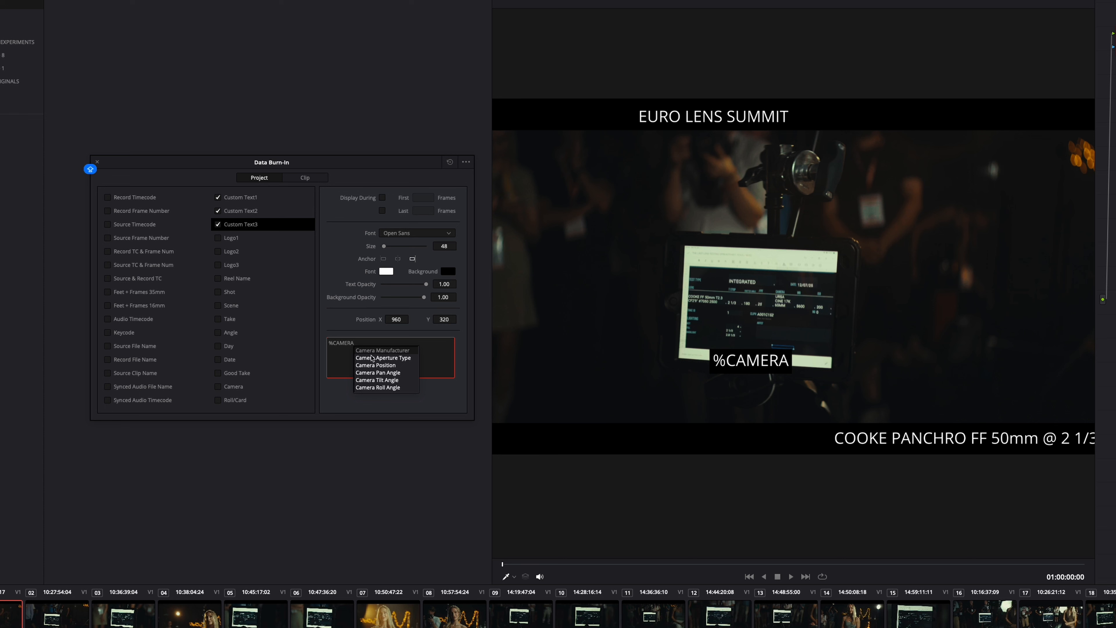
key(Return)
key(BackSpace)
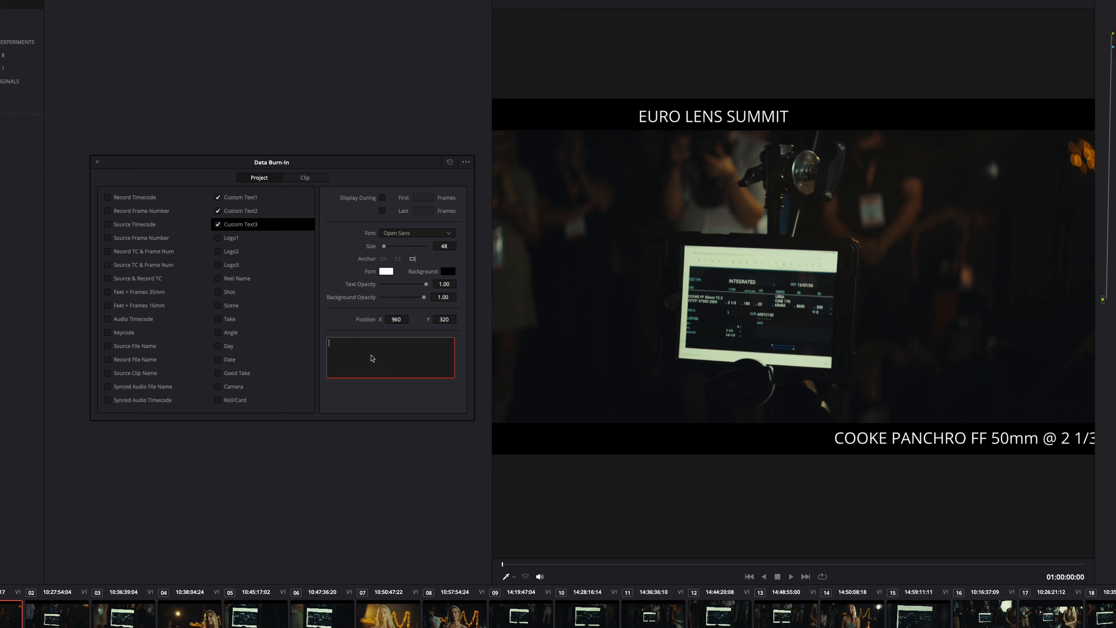
text(%CAMERA)
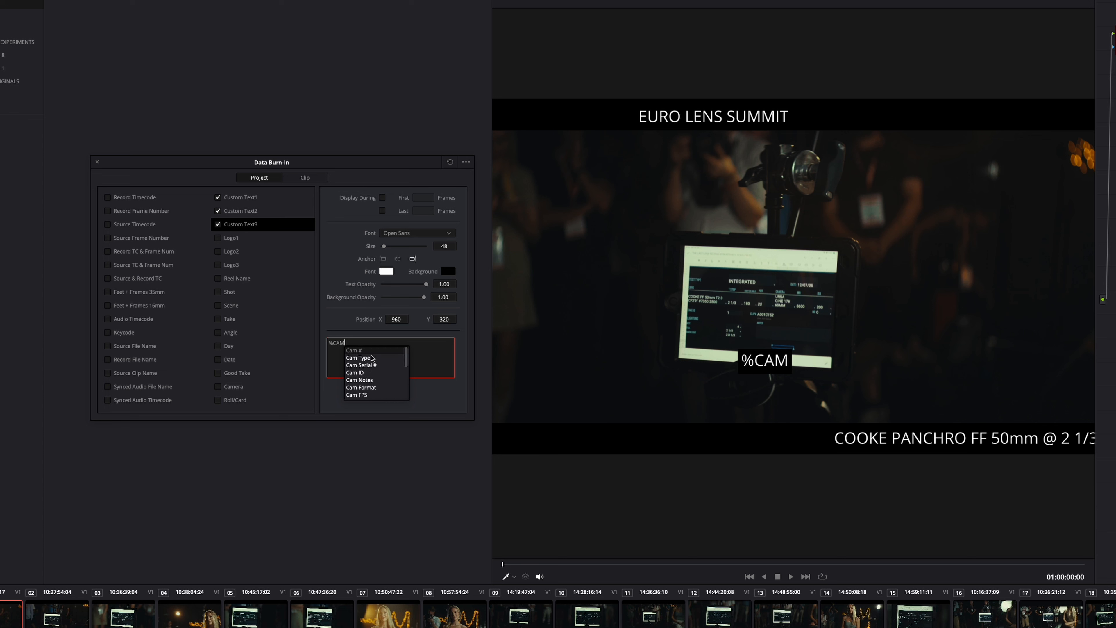
key(Down)
key(Down)
key(Down)
key(Down)
key(Down)
key(Down)
key(Down)
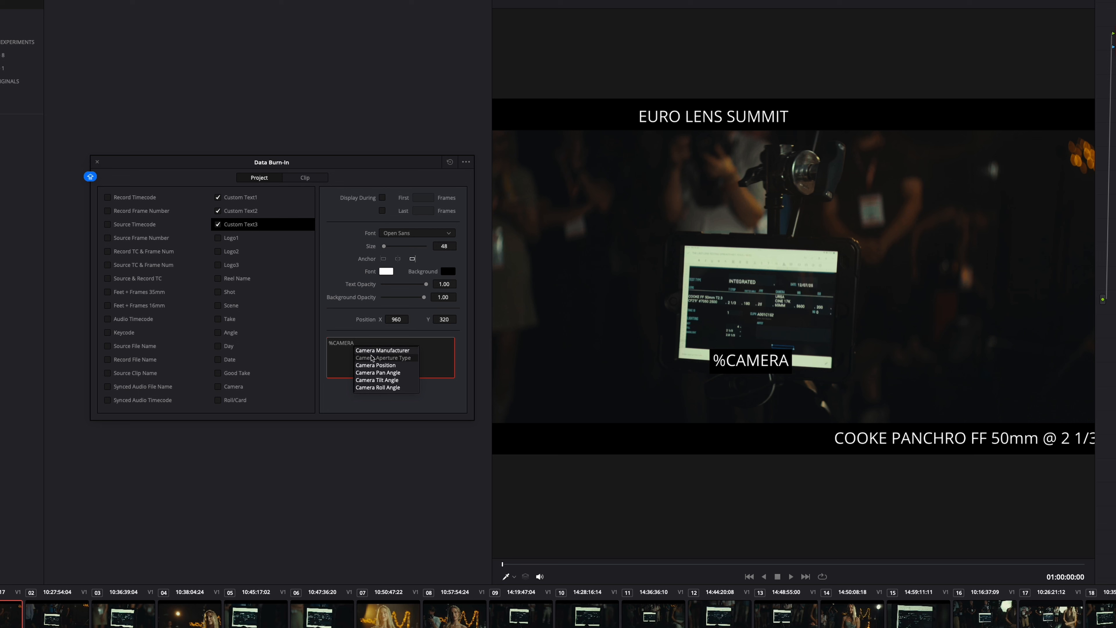
Step: Replace the Custom Text3 content with BLACKMAGIC 17K and position it at X 495, Y 84 in the lower black bar
key(ctrl+a)
text(BLACK)
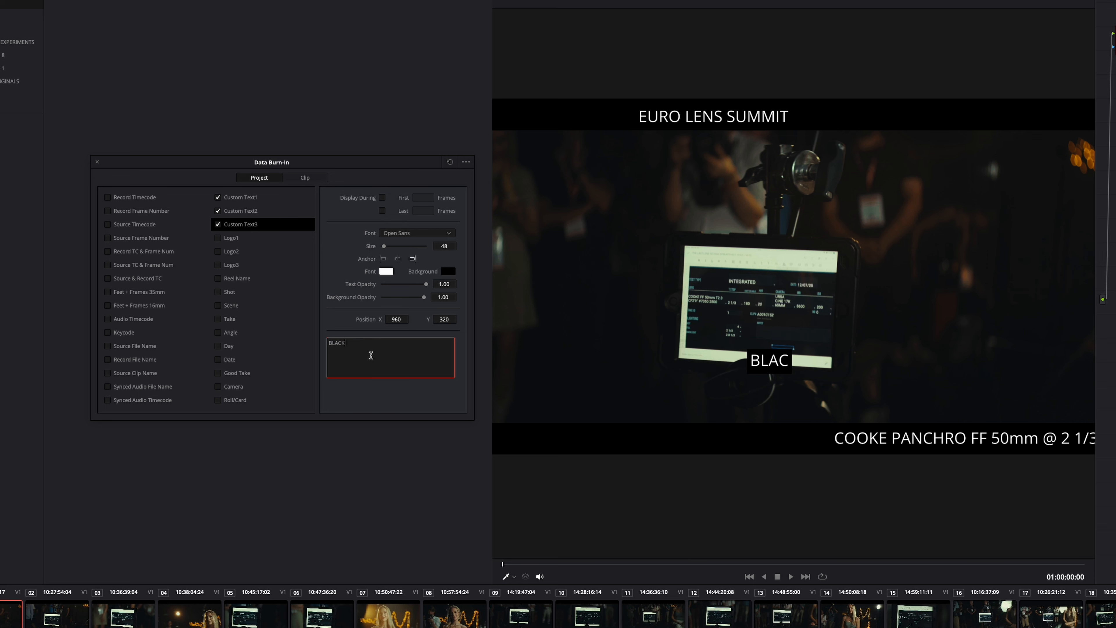
text(MAGIC 17K)
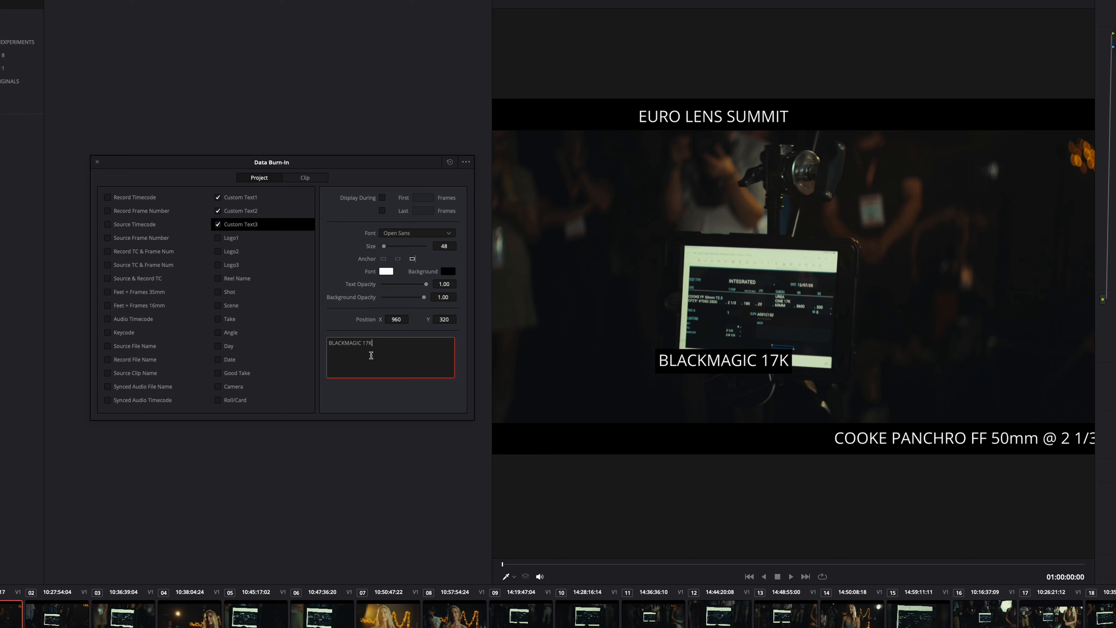
click(371, 354)
drag(452, 322, 192, 326)
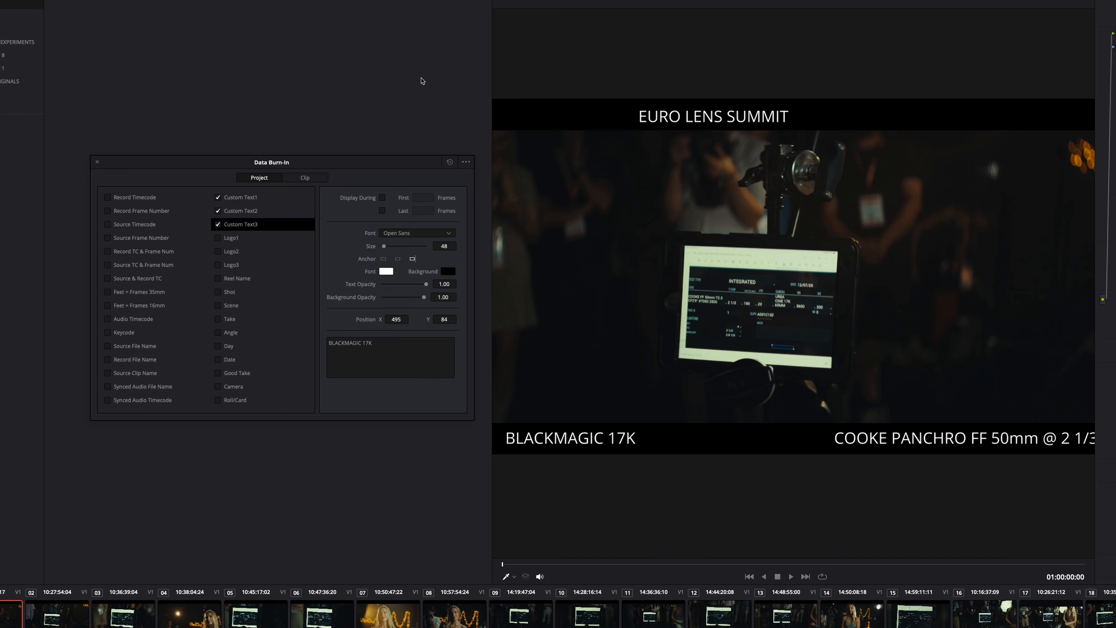
scroll(512, 99, down, 1)
key(shift+z)
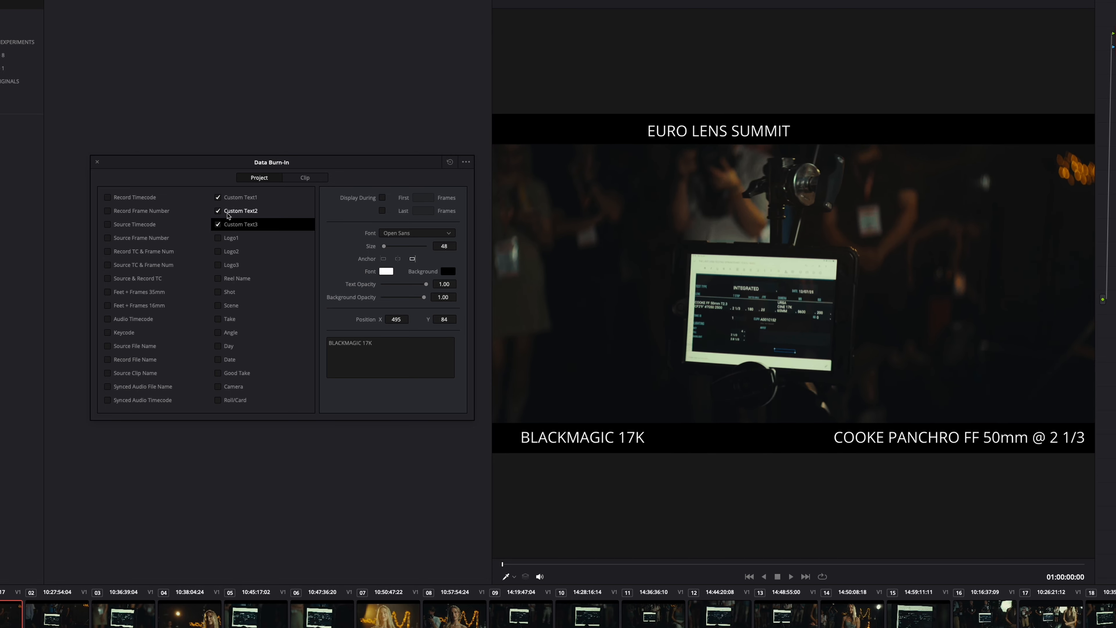
click(240, 211)
click(398, 259)
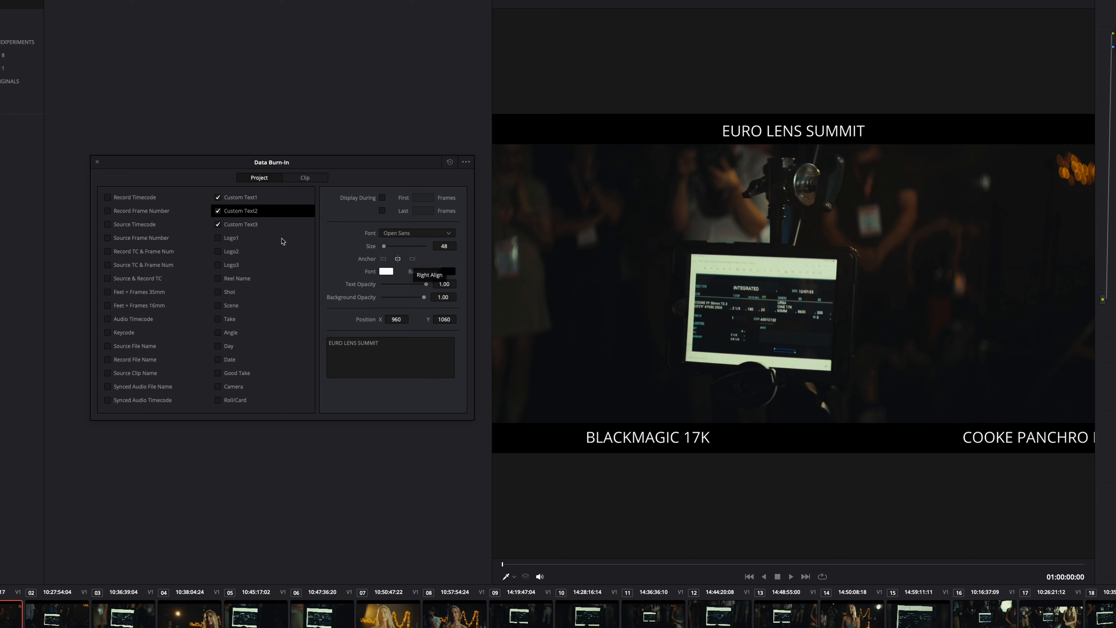
click(238, 198)
click(240, 211)
scroll(511, 195, down, 2)
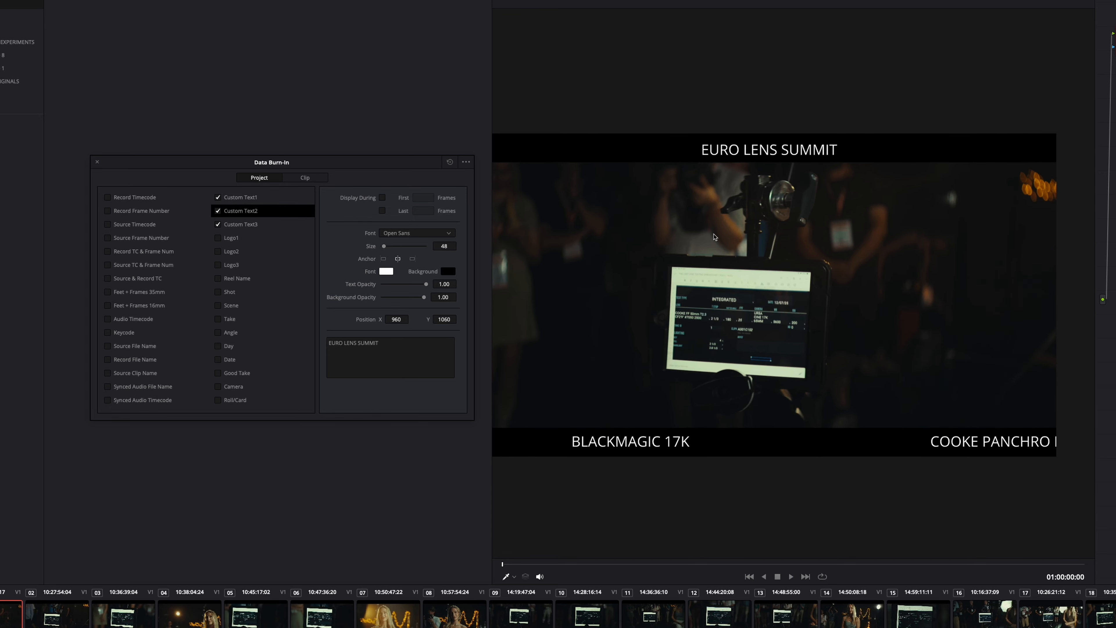
scroll(694, 238, down, 1)
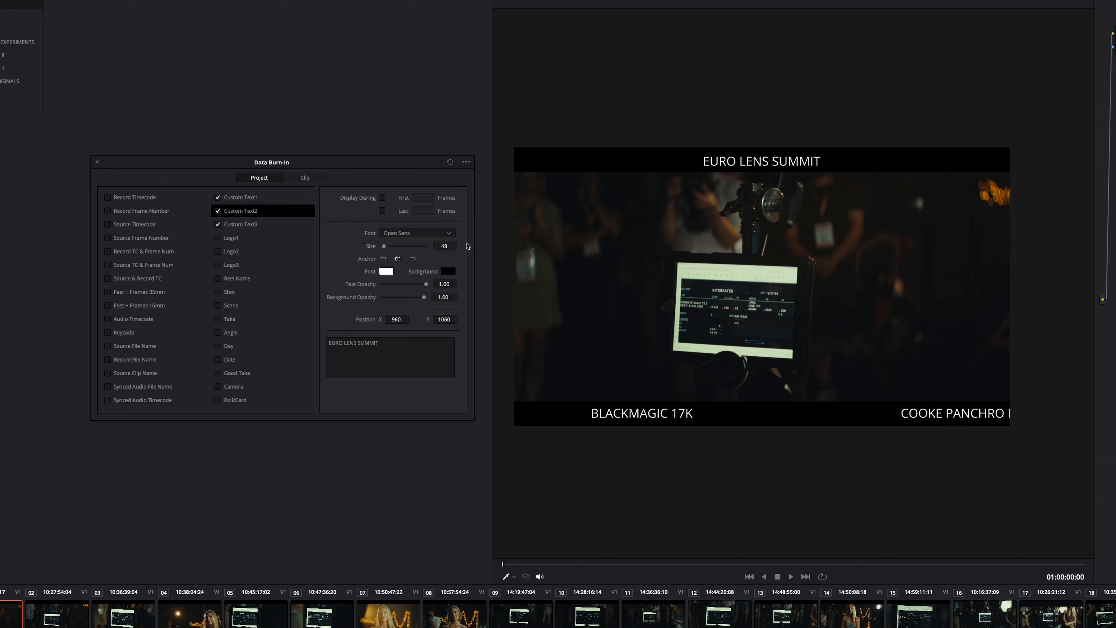
click(412, 259)
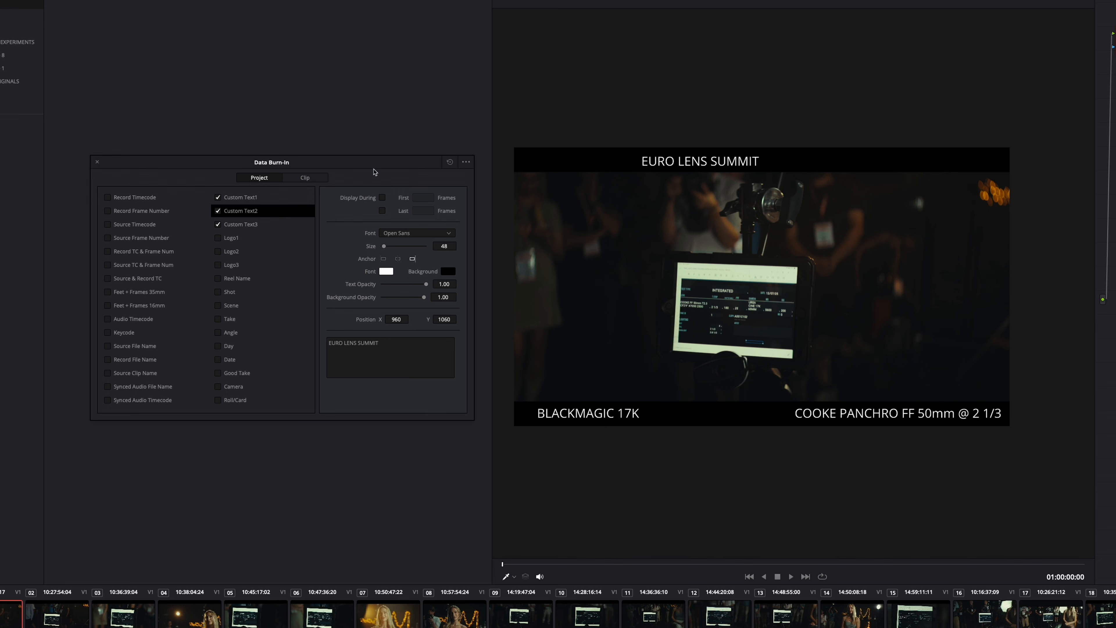
Step: Shift the EURO LENS SUMMIT title to X position 1194 and the BLACKMAGIC 17K text to X position 452
click(236, 199)
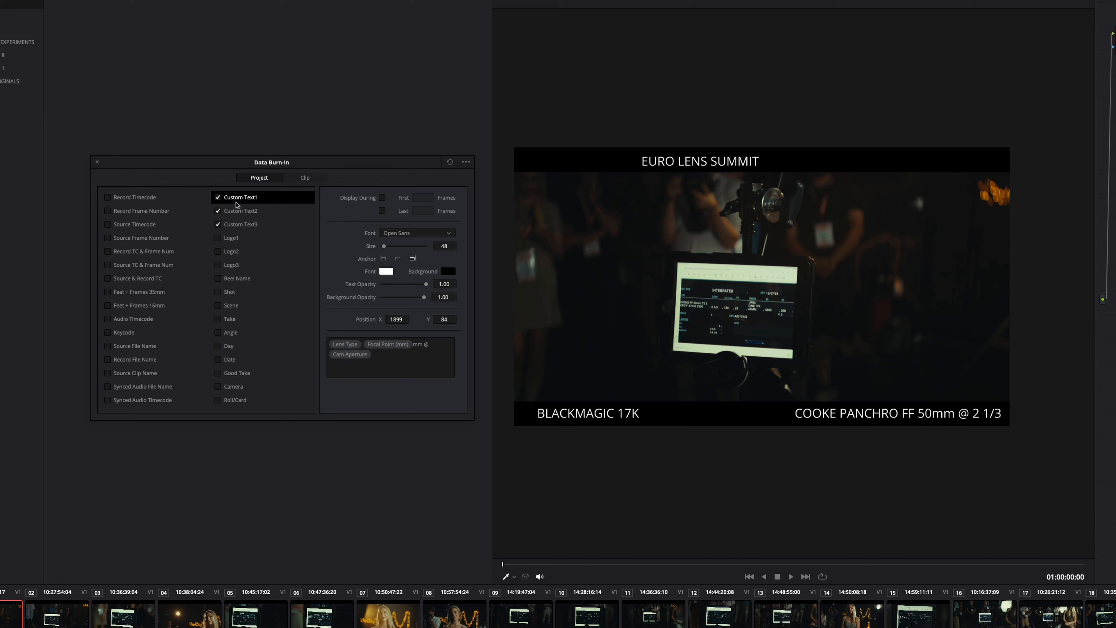
click(238, 211)
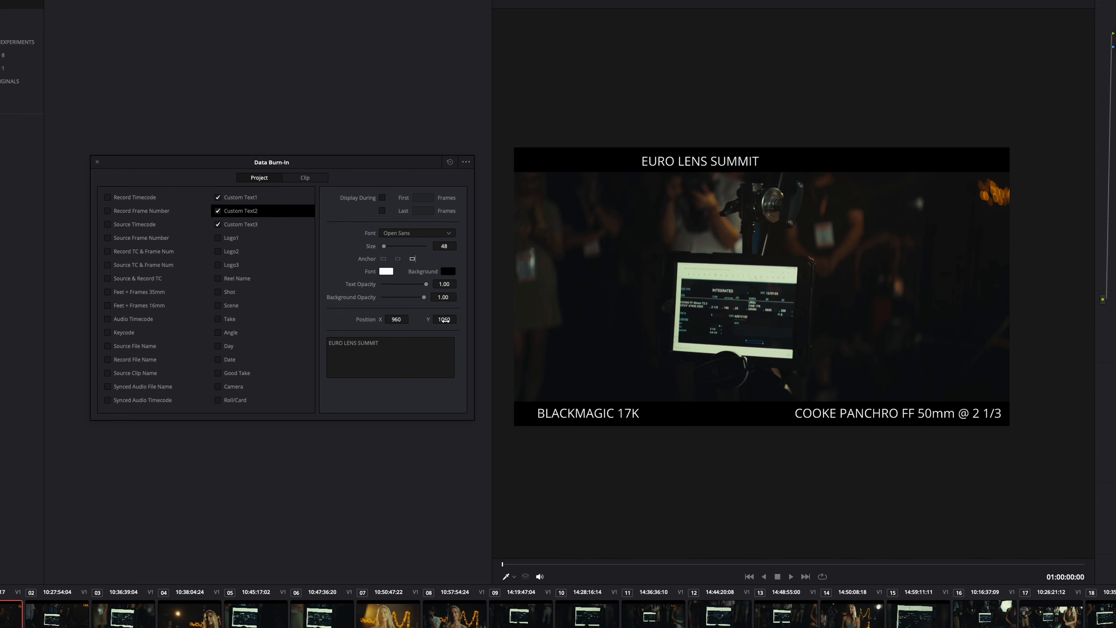
mouse_move(425, 320)
mouse_down()
mouse_move(513, 316)
mouse_move(496, 317)
mouse_up()
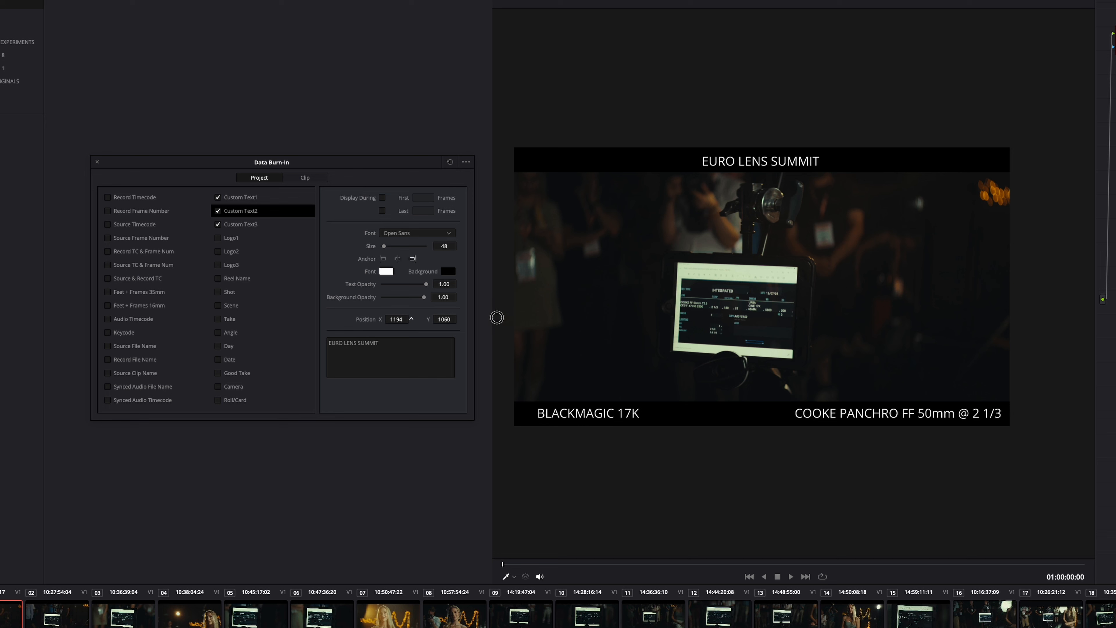
click(241, 224)
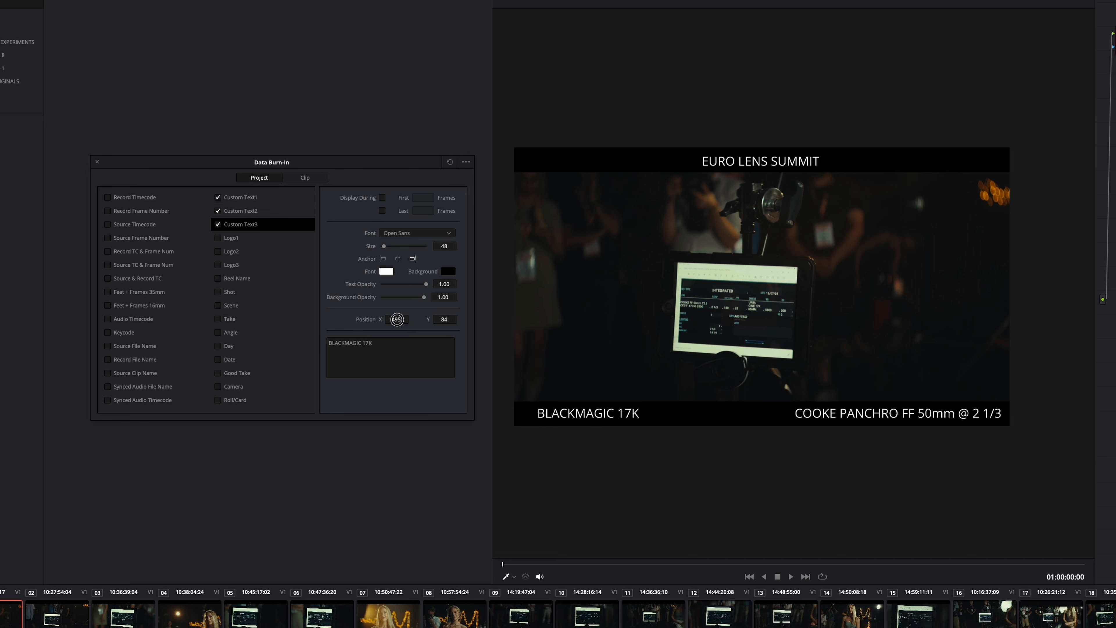
drag(397, 319, 386, 320)
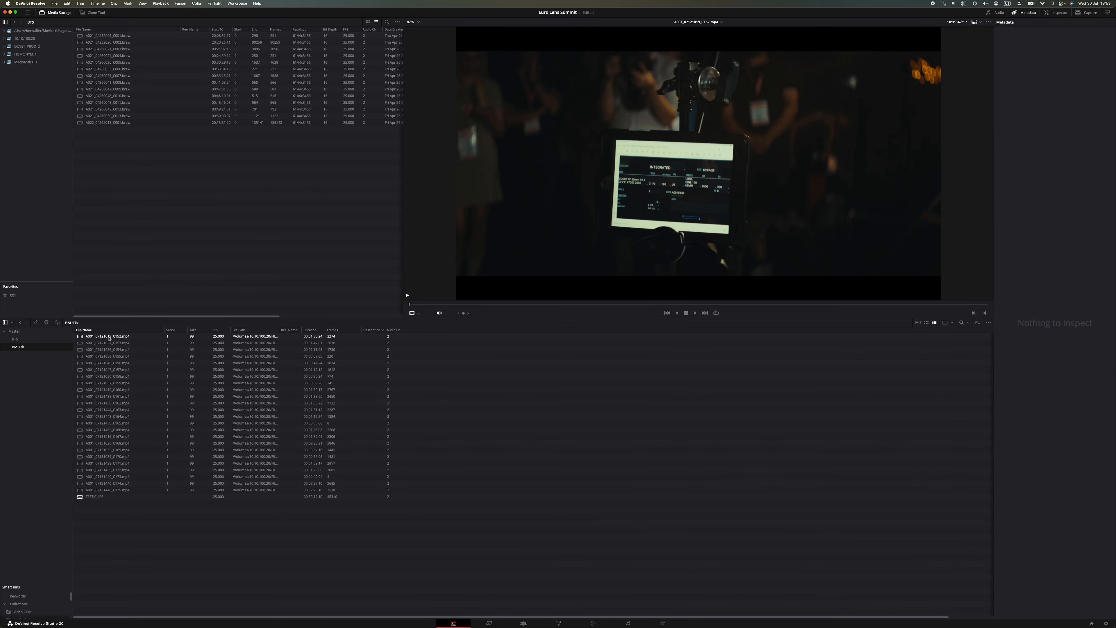
Step: Select all the video clips in the BM 17k bin and open the naming section of their Clip Attributes
click(109, 336)
shift+click(117, 490)
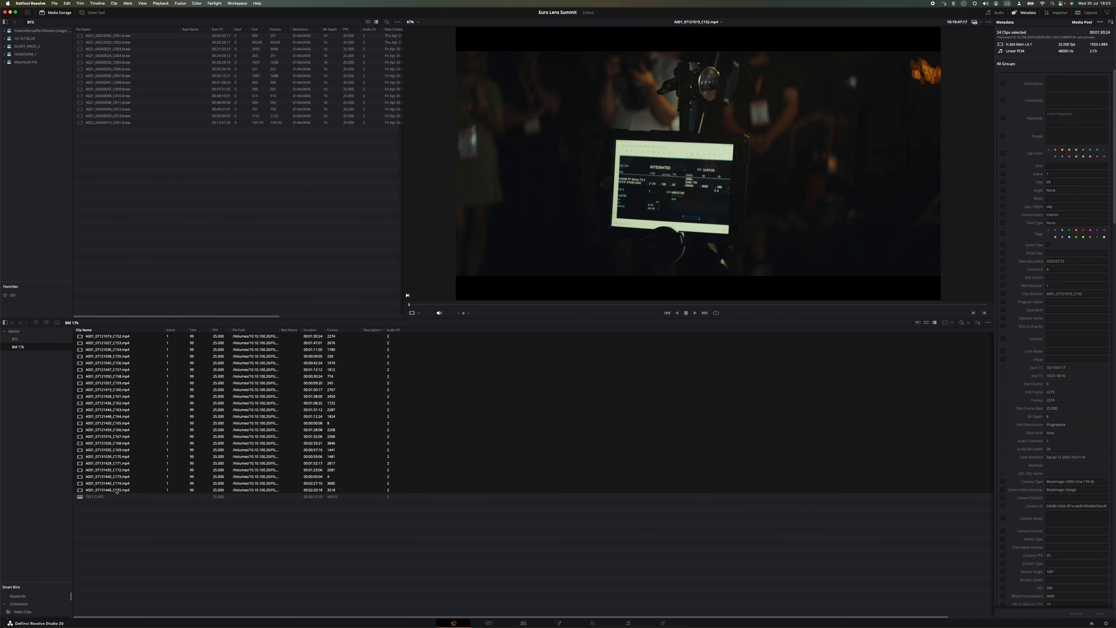
right_click(118, 420)
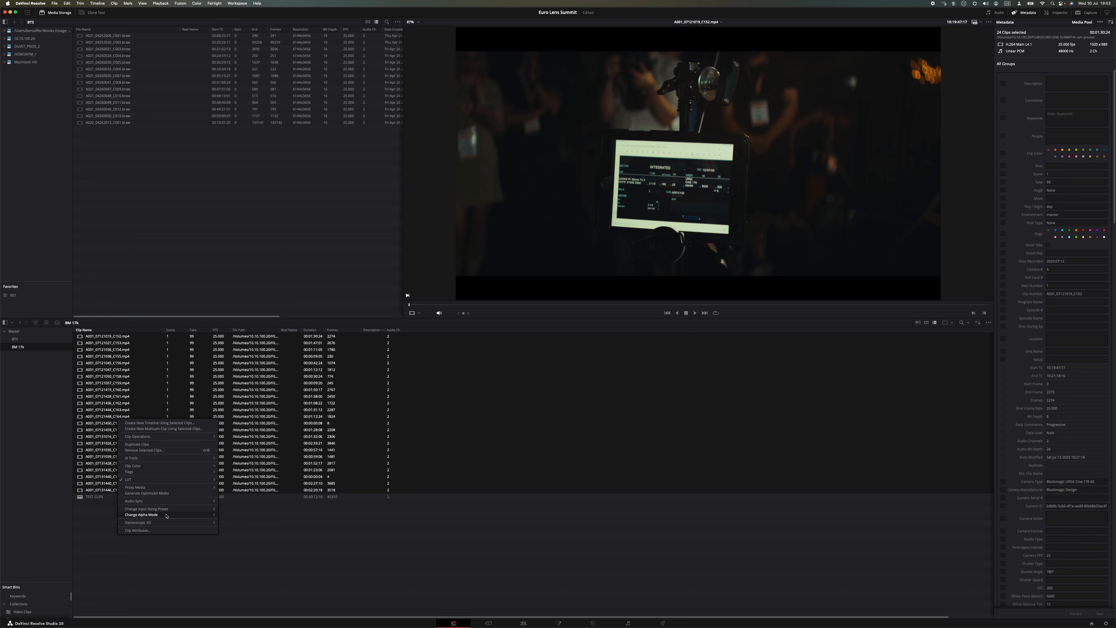
click(149, 530)
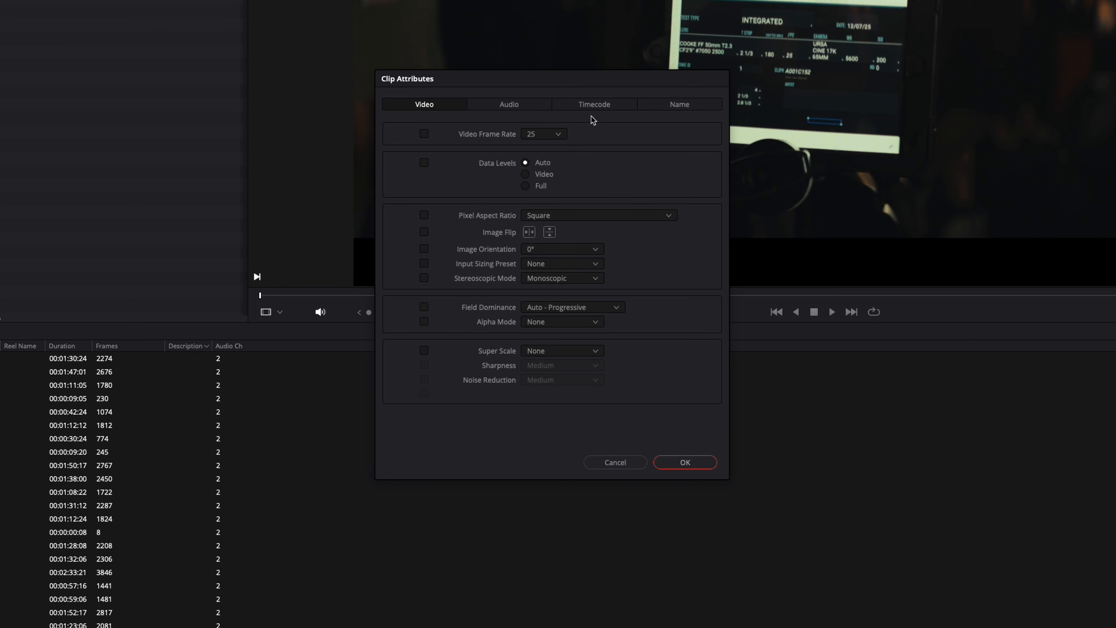
click(594, 241)
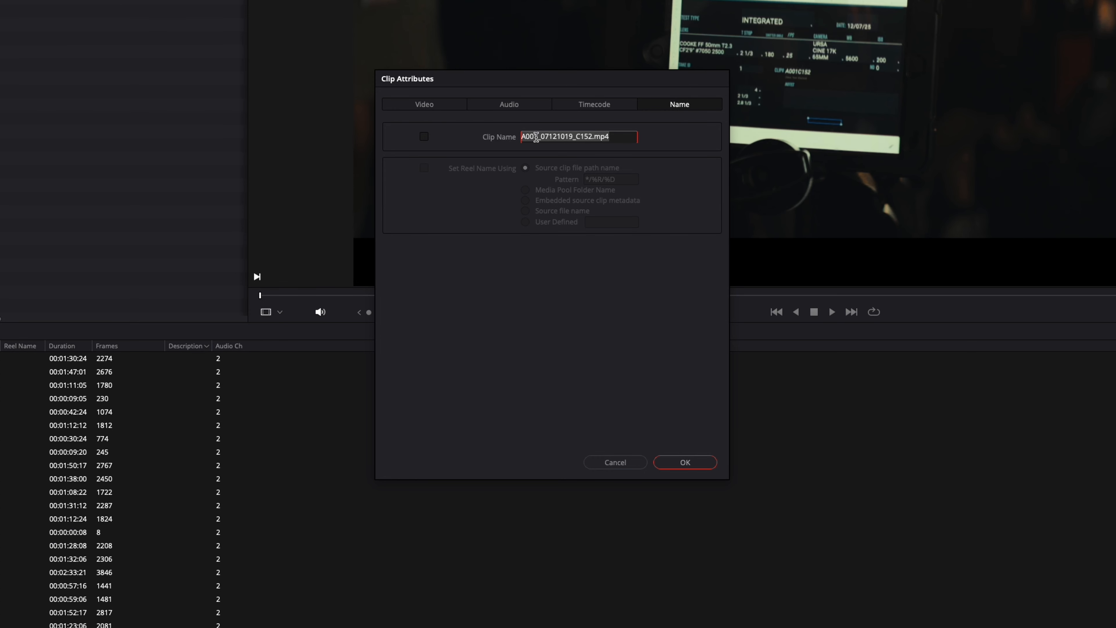
Step: Enable the Clip Name attribute and replace its content with the Lens Type metadata variable
click(424, 136)
click(616, 137)
triple_click(564, 138)
key(BackSpace)
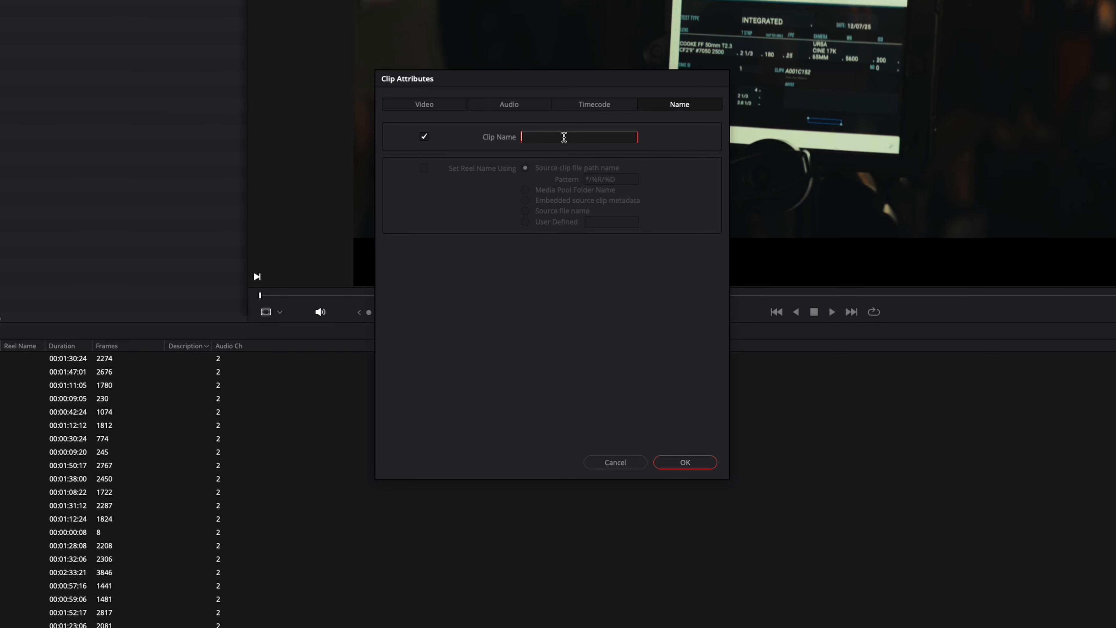
text(%)
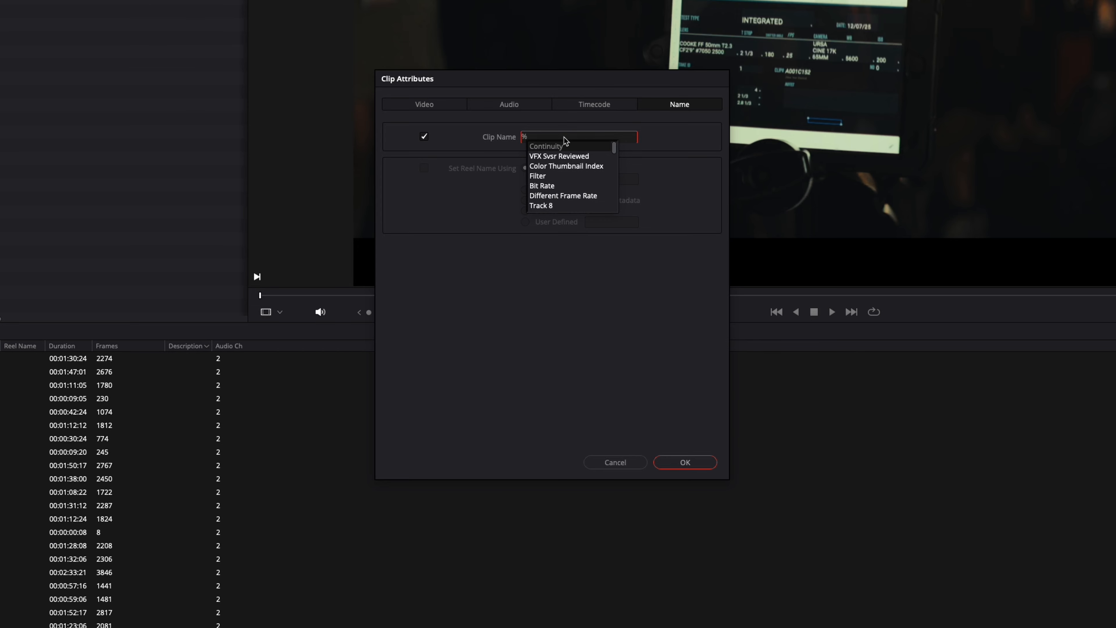
text(lens)
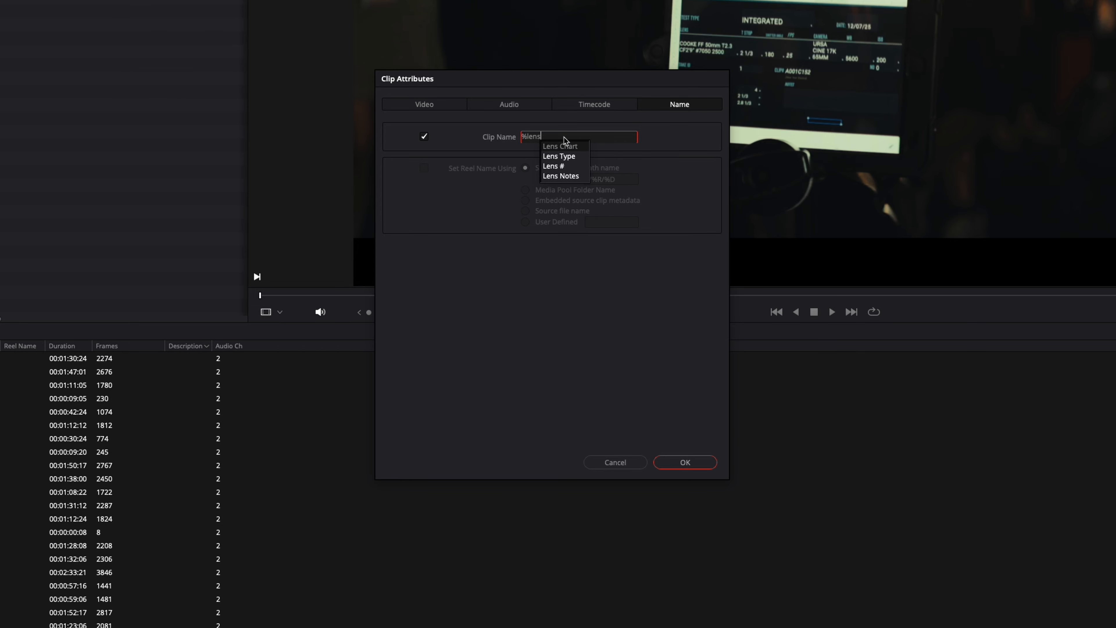
key(Down)
key(Return)
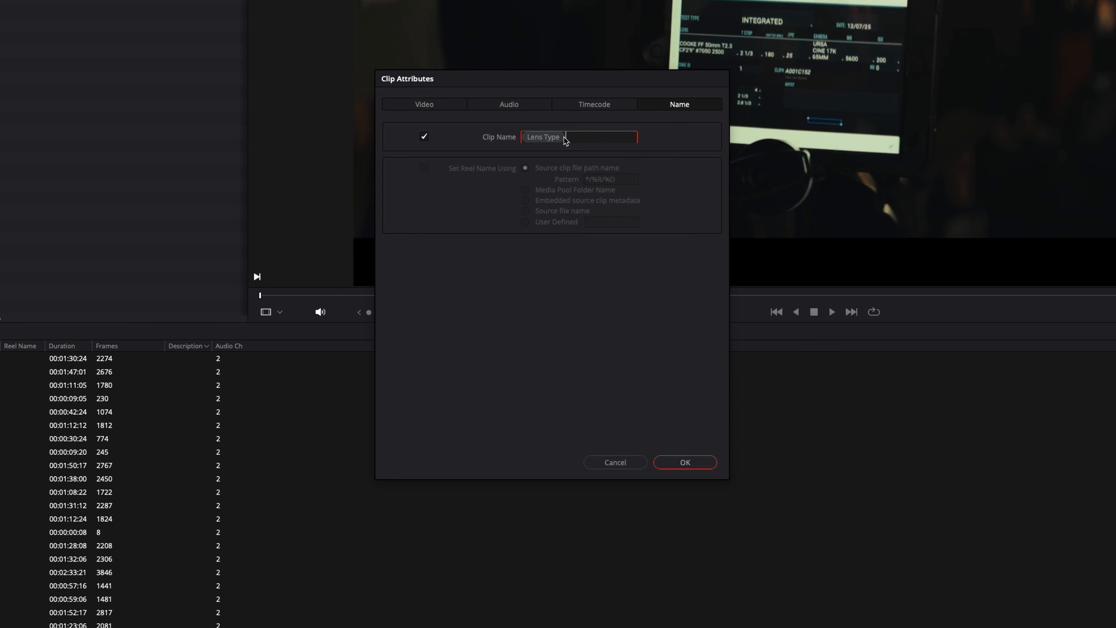
Step: Append an underscore, the Focal Point (mm) variable and "mm" to the clip name, and apply it to the selected clips
text(foca)
key(BackSpace)
key(BackSpace)
key(BackSpace)
key(BackSpace)
text(%focal)
key(Down)
key(Return)
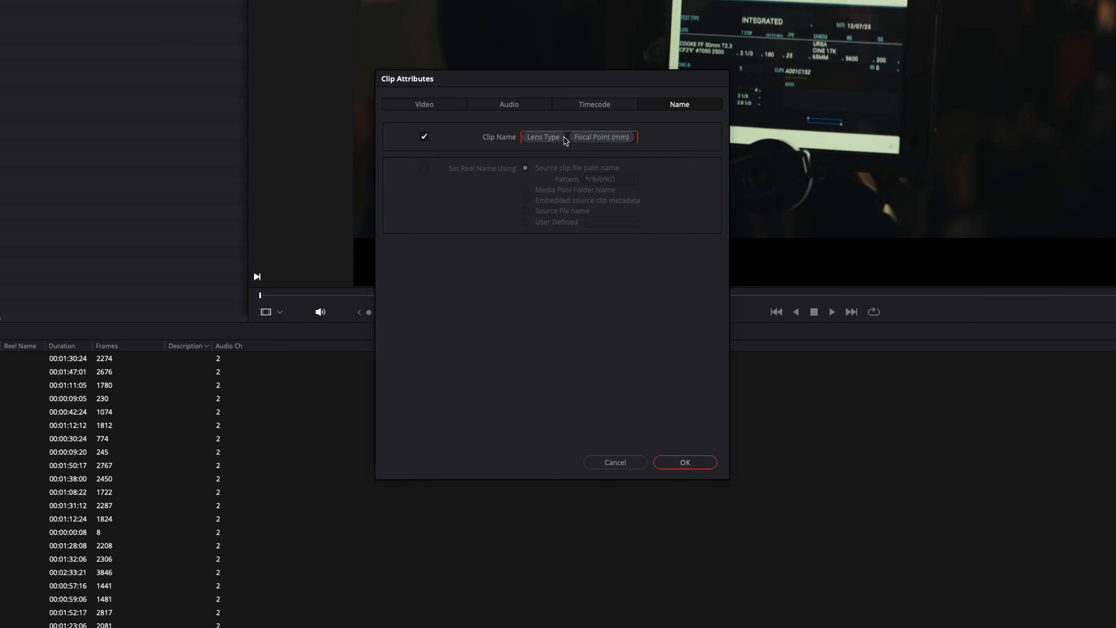
text(mm_)
key(BackSpace)
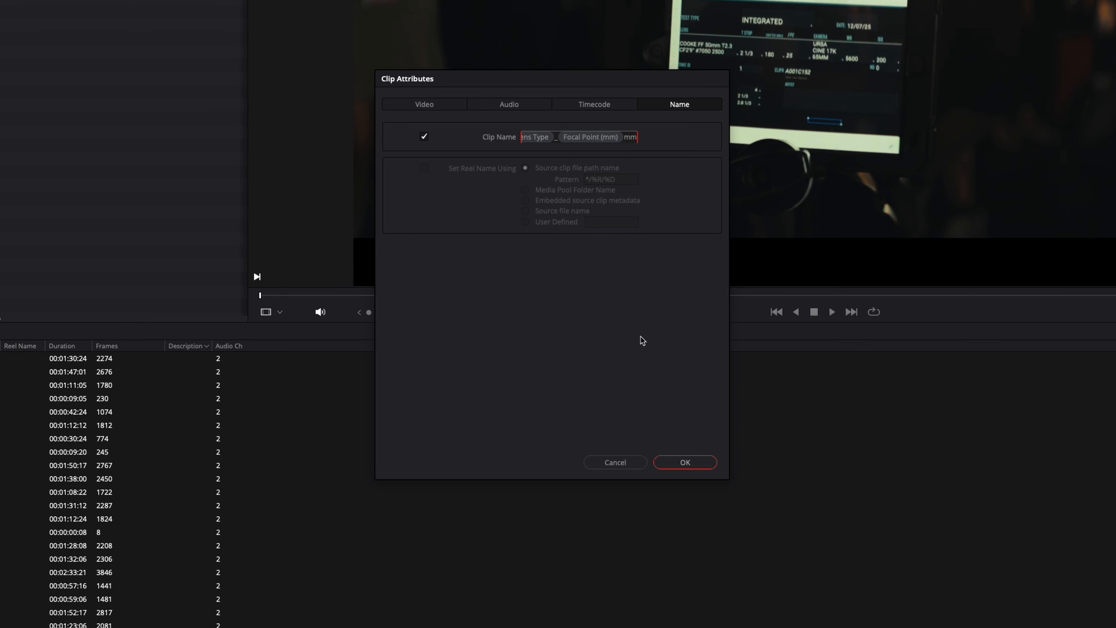
click(685, 462)
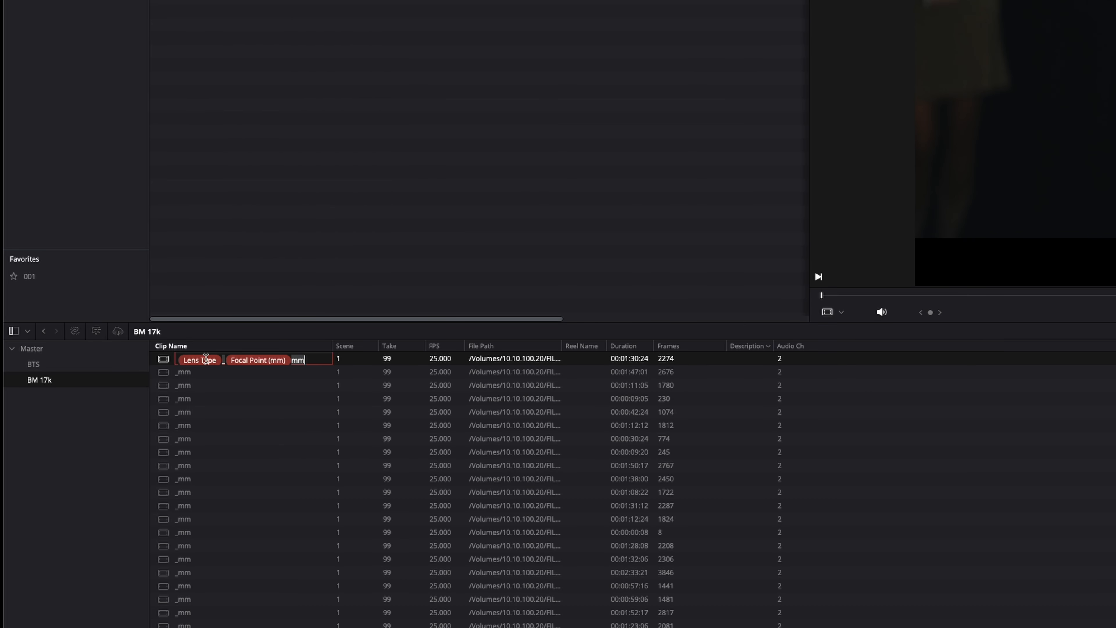
Step: Check the metadata-based clip names in the BM 17k bin and search the bin for cooke
click(248, 466)
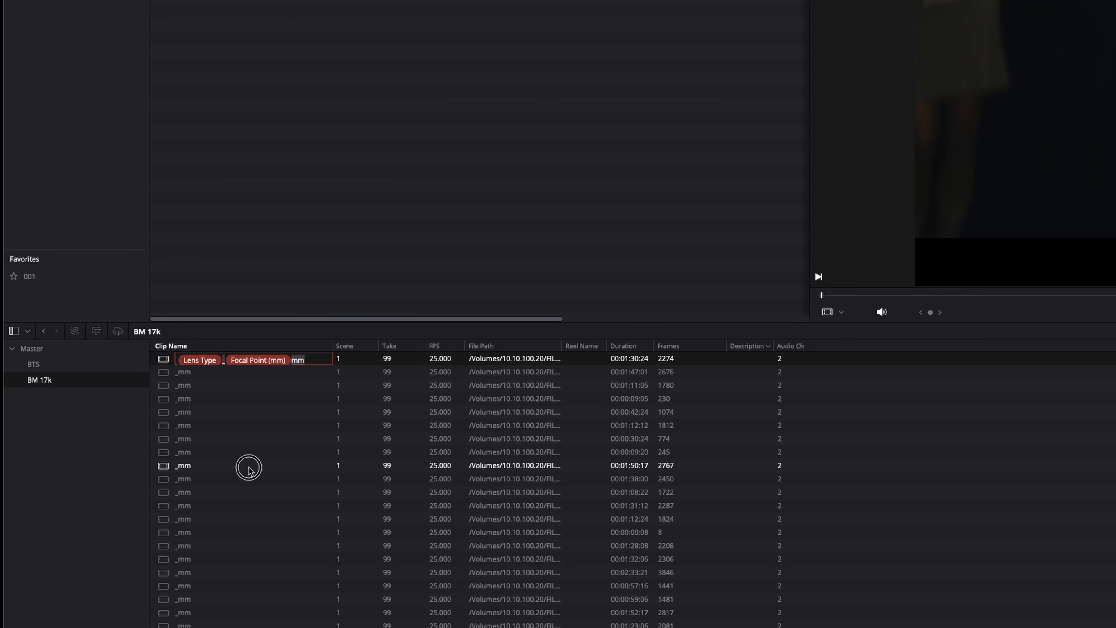
click(207, 359)
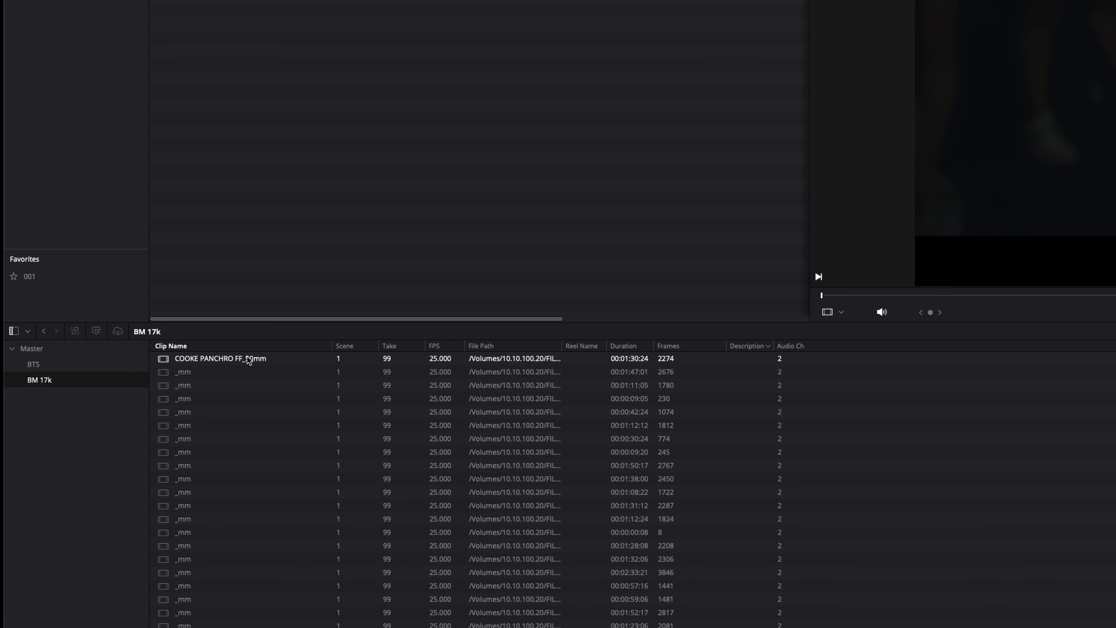
click(232, 370)
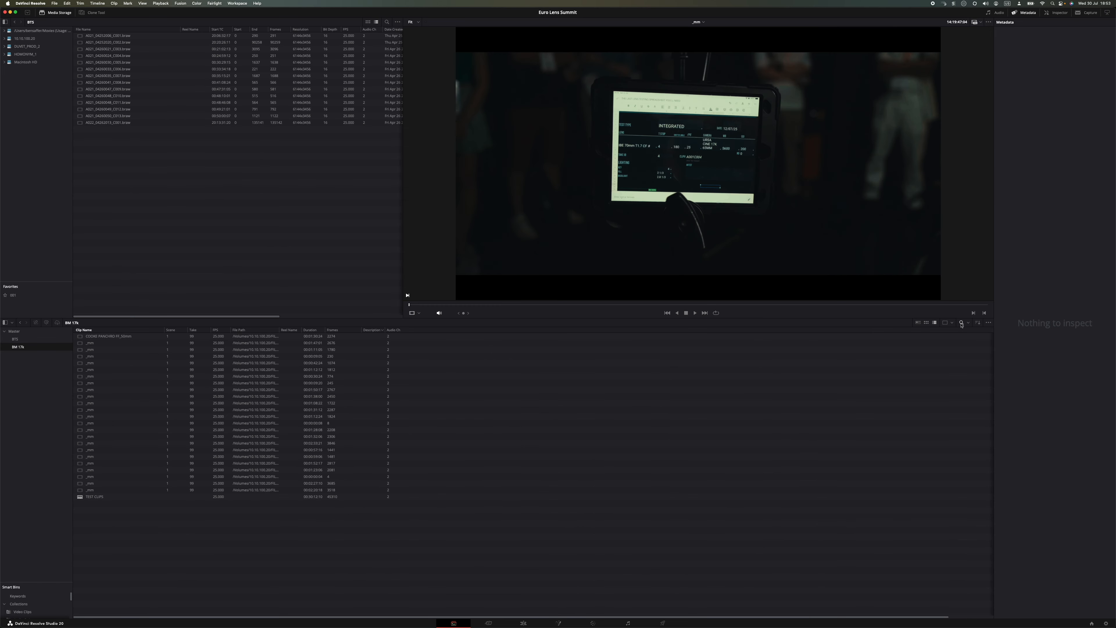
click(962, 322)
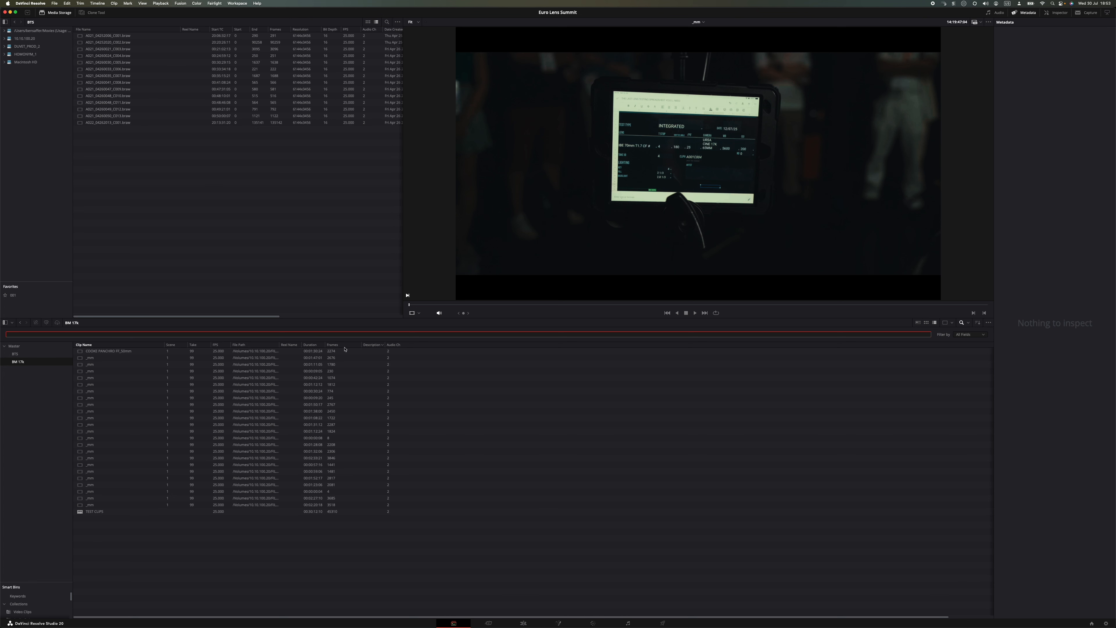
text(cooke)
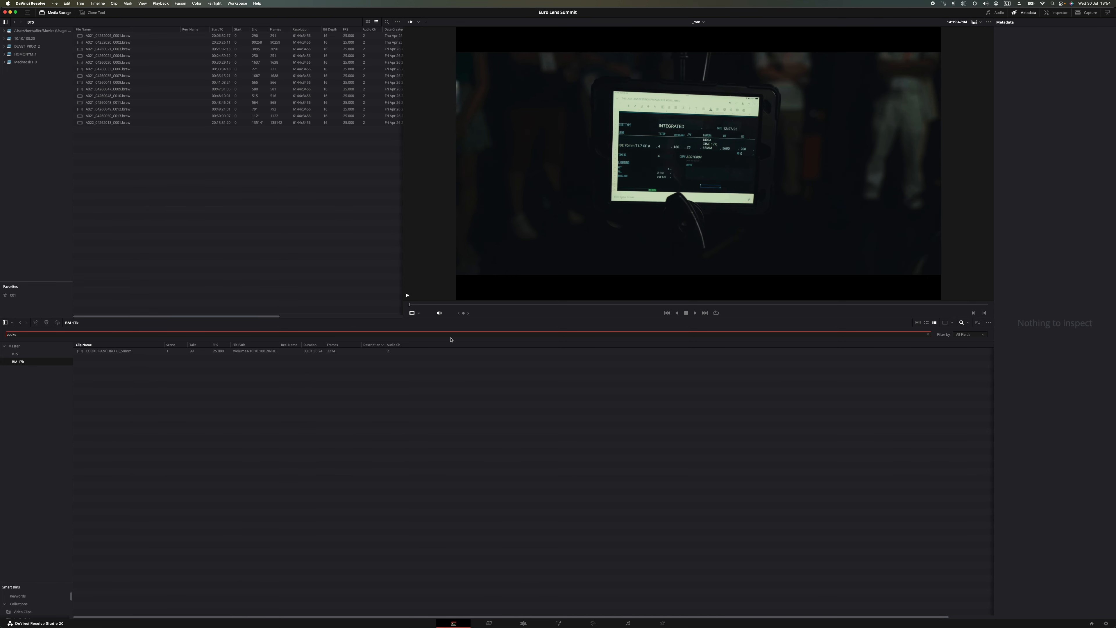
Step: Return to the Color page, close the Data Burn-In window and view the whole frame with its burn-in texts
click(596, 622)
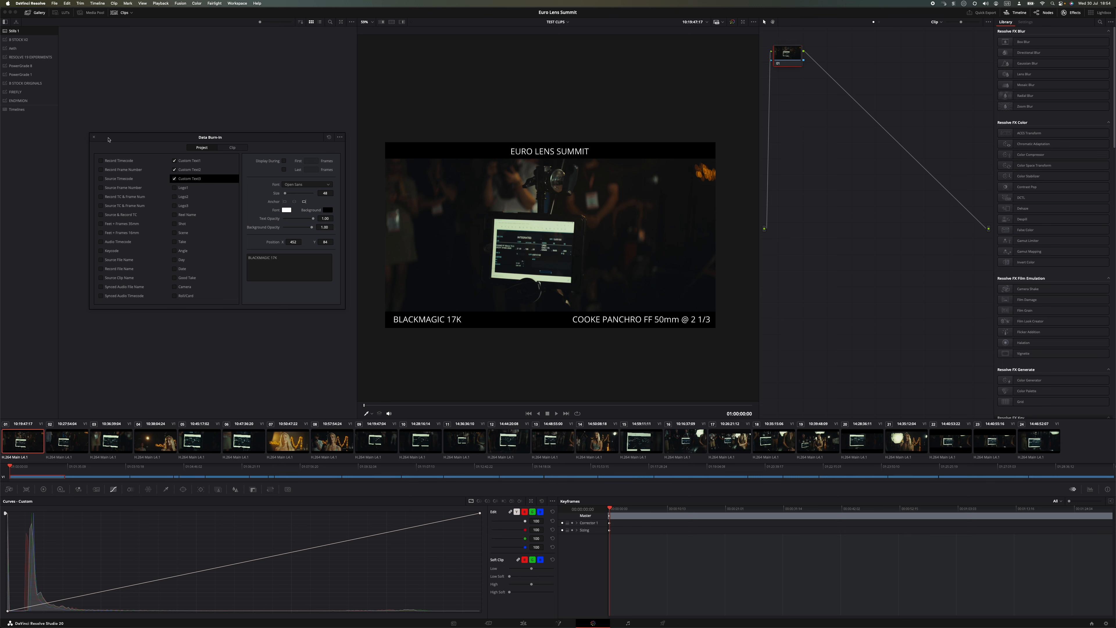
click(94, 138)
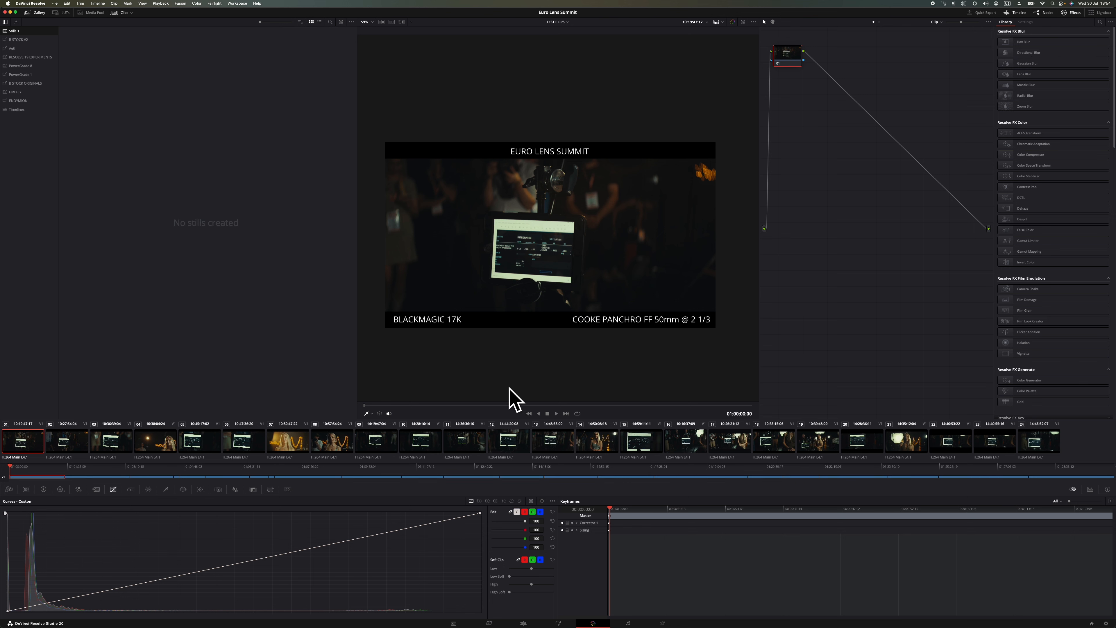
scroll(511, 392, down, 1)
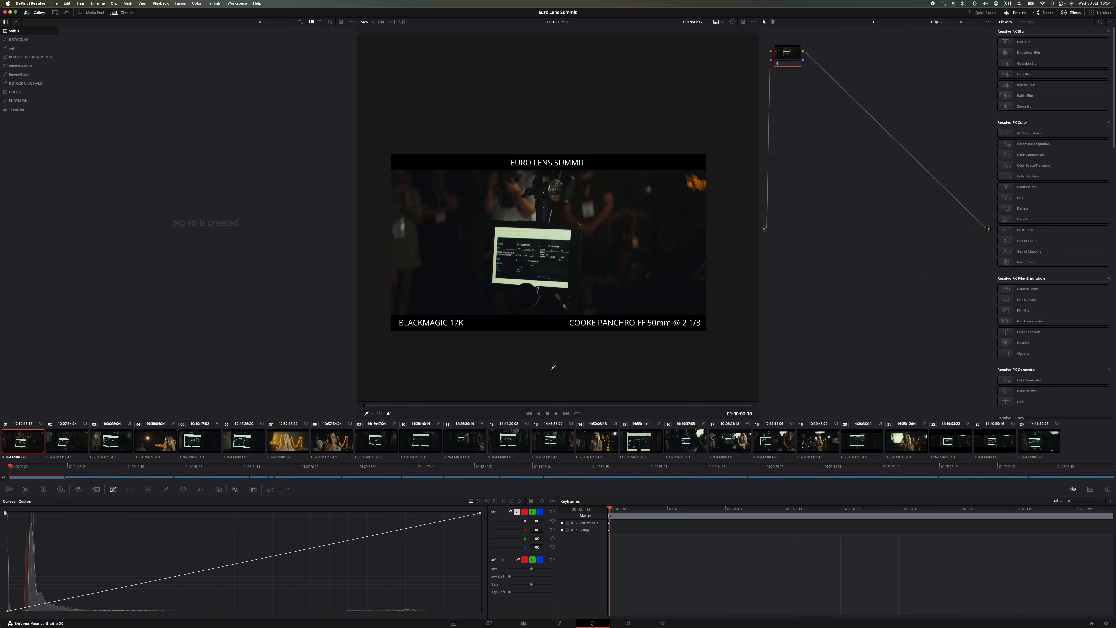